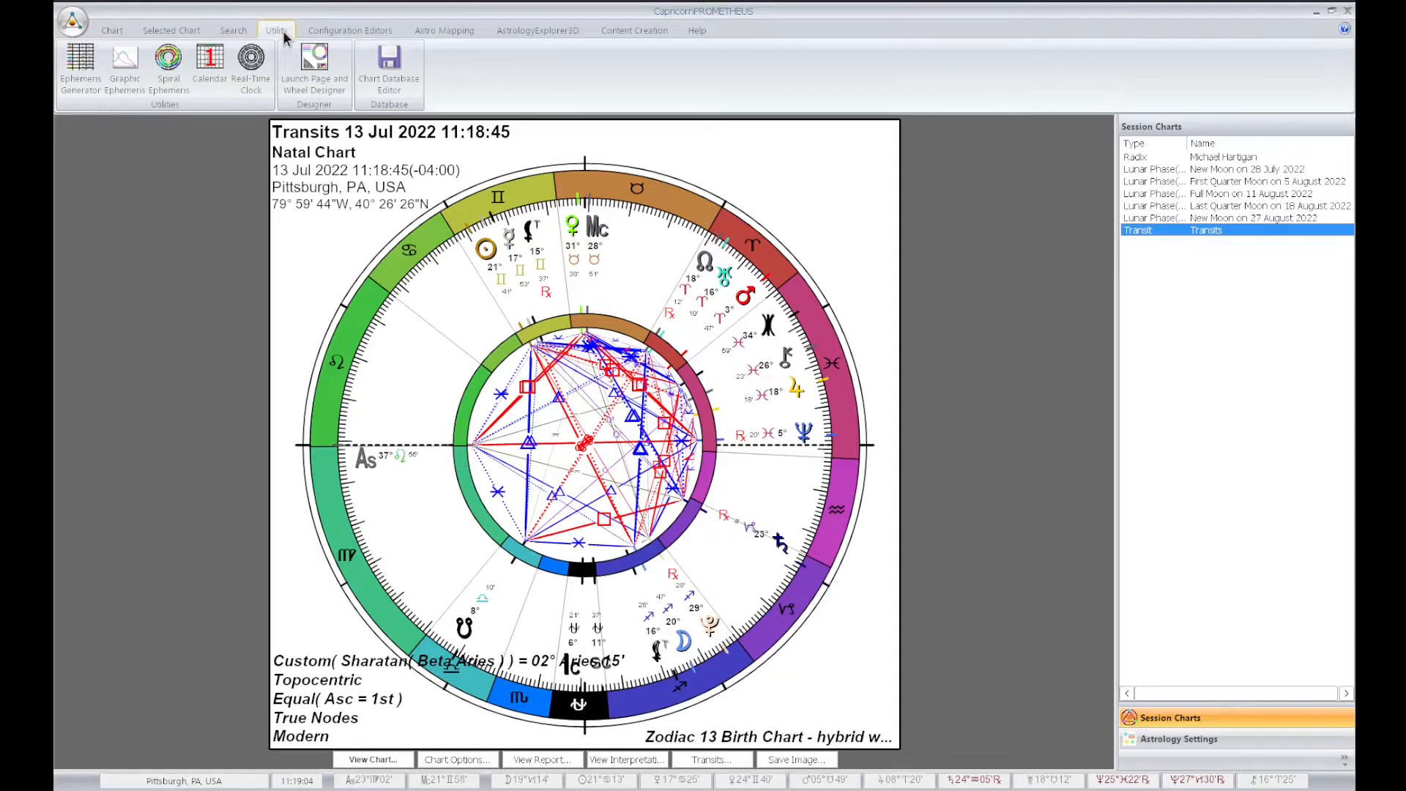
# Launch the Page and Wheel Designer without starting a new design and maximize its window
pyautogui.click(317, 78)
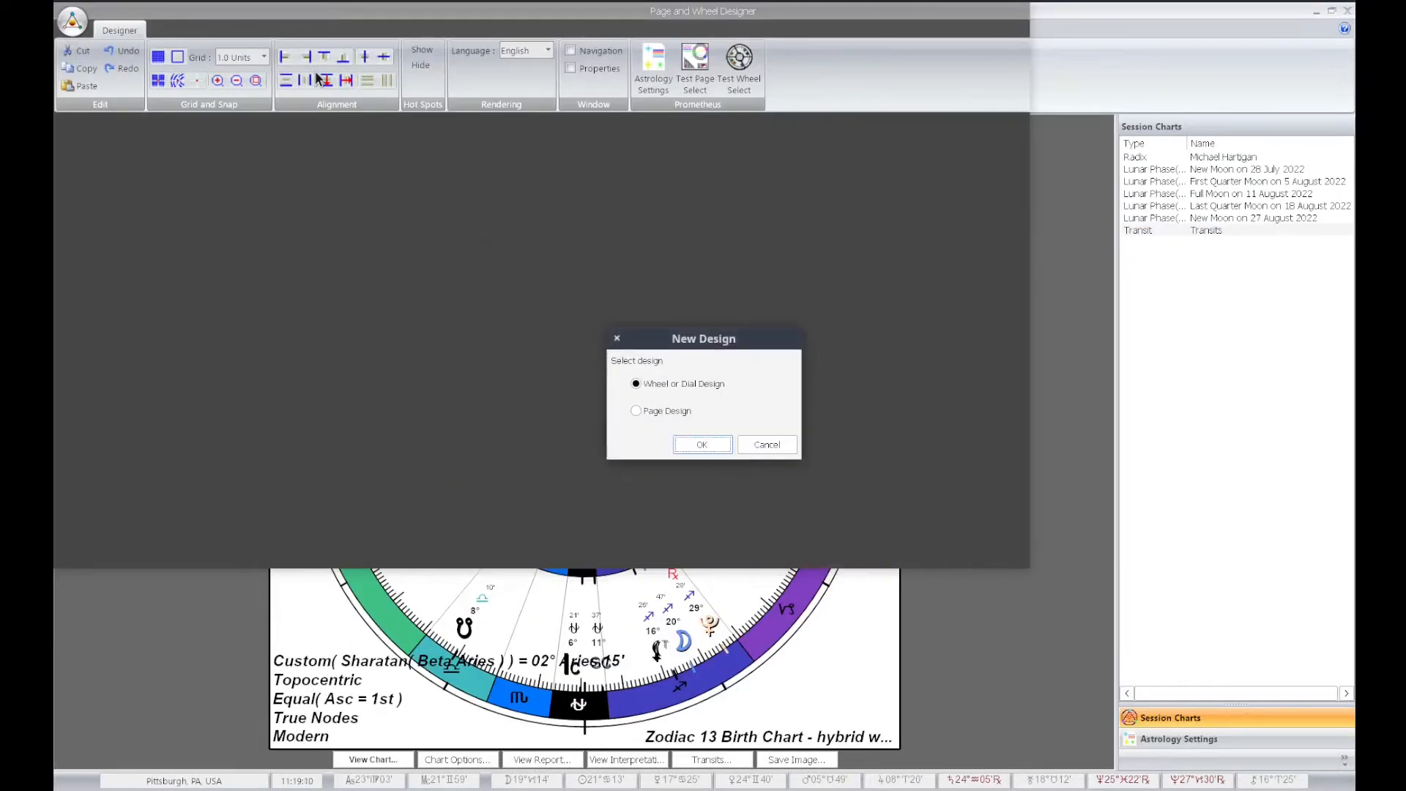
pyautogui.click(789, 445)
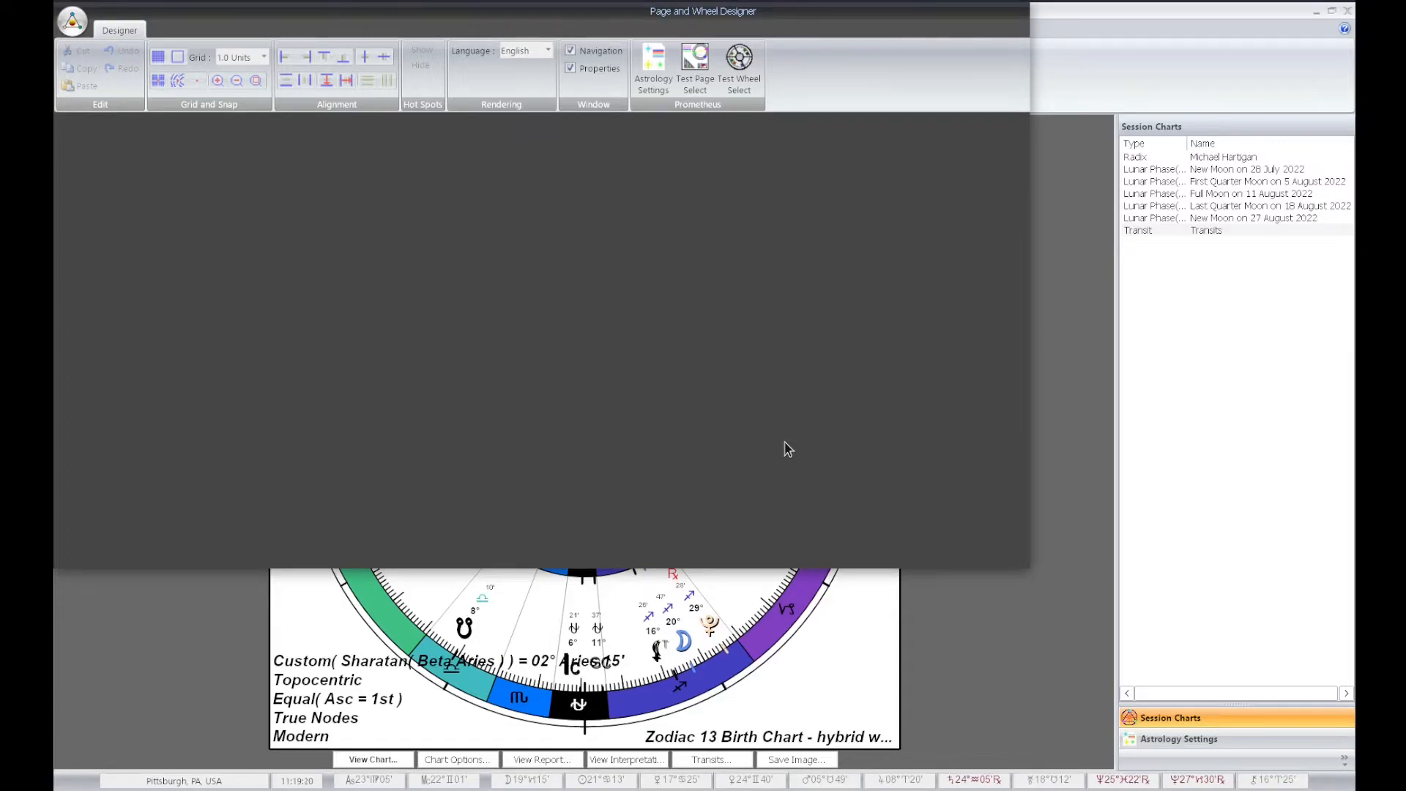
pyautogui.doubleClick(554, 14)
pyautogui.doubleClick(553, 14)
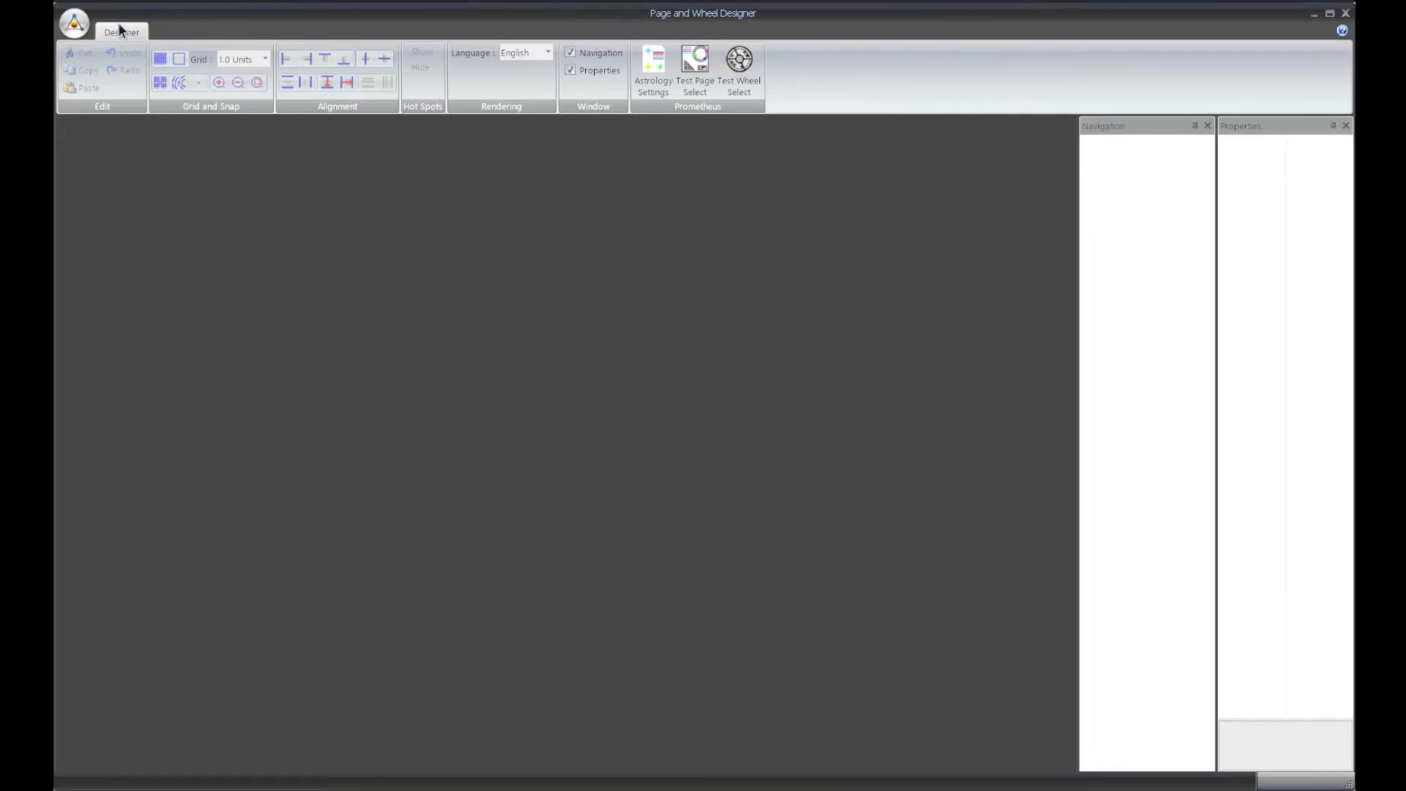
# Open the existing page design zodiac 13 aspectarians.page_design
pyautogui.click(80, 28)
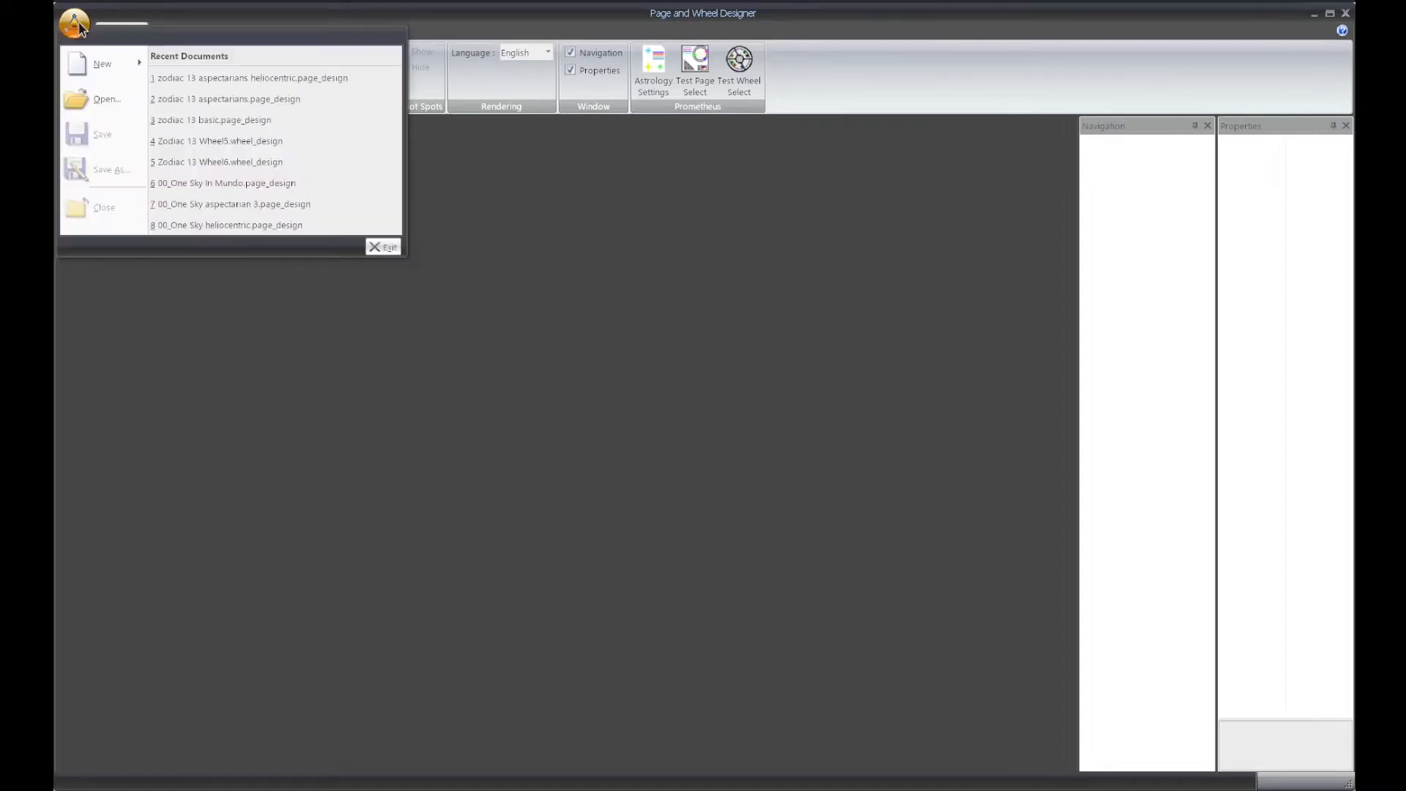
pyautogui.click(111, 100)
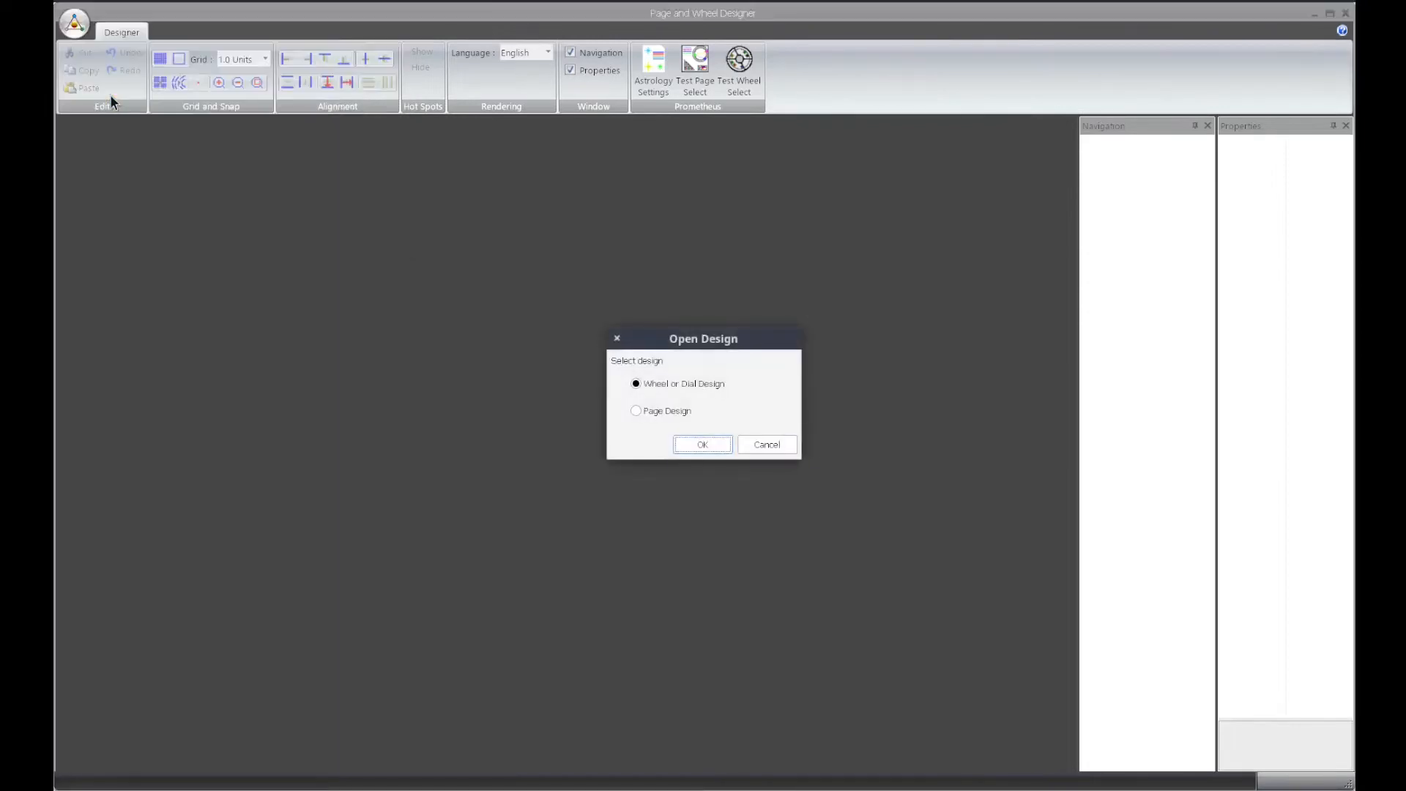
pyautogui.click(637, 412)
pyautogui.click(705, 444)
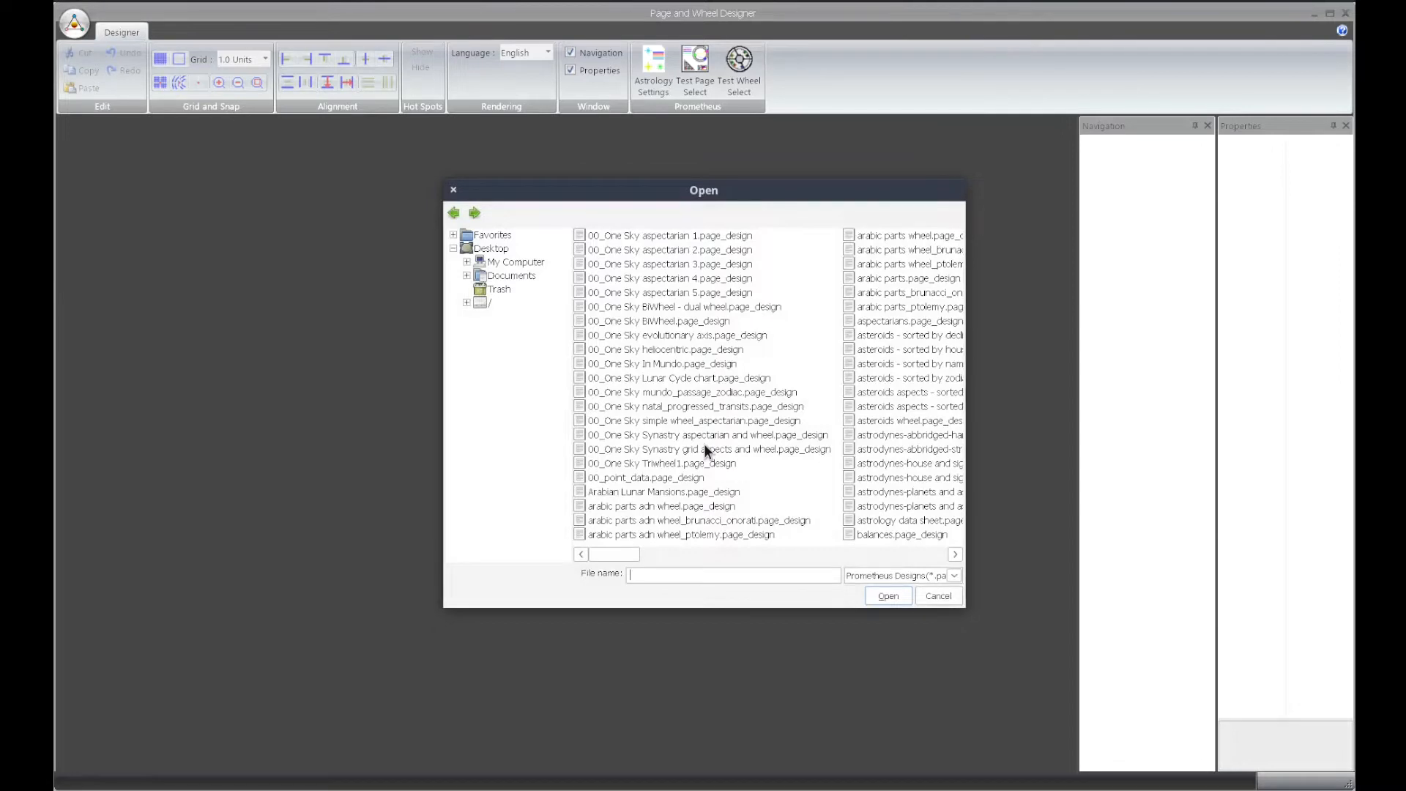
pyautogui.click(708, 450)
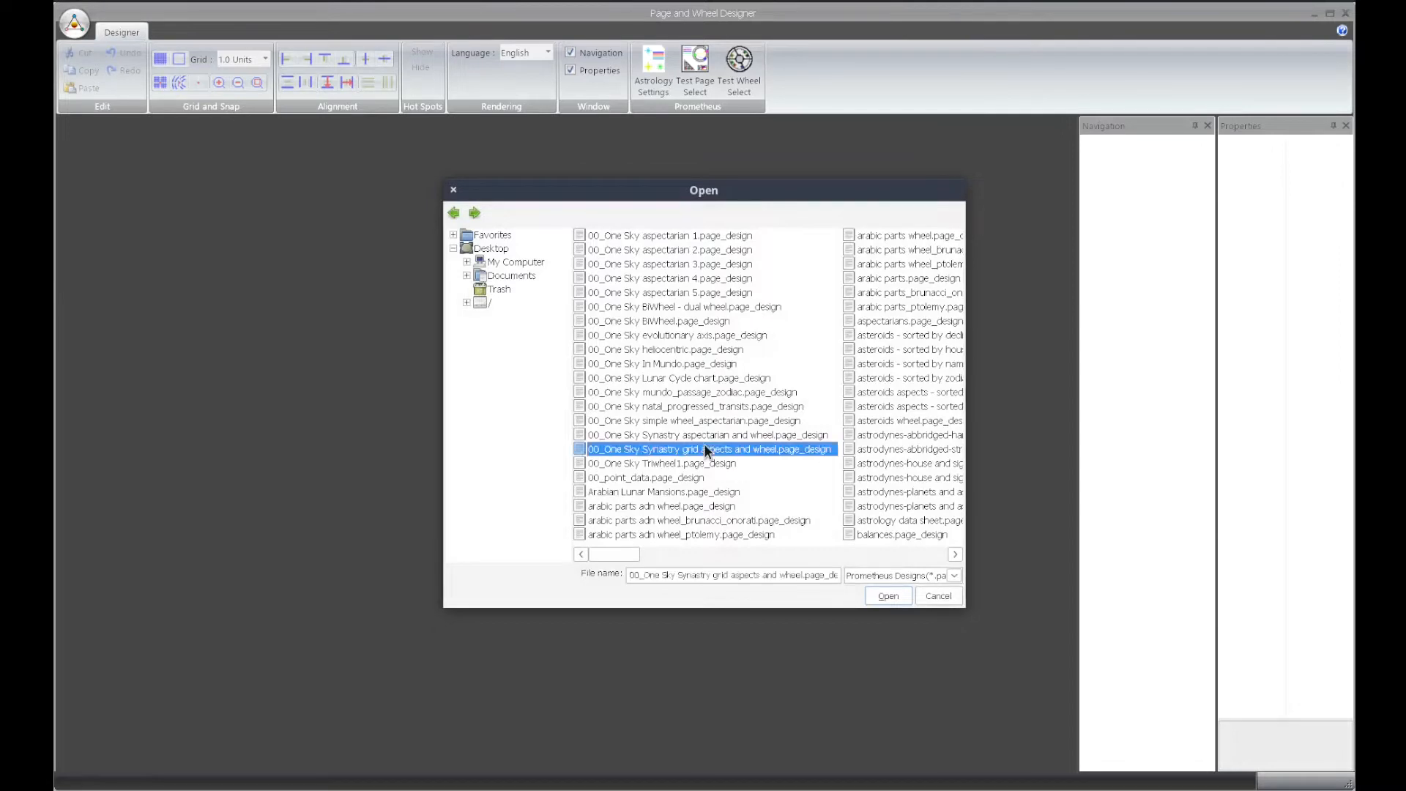
pyautogui.click(955, 554)
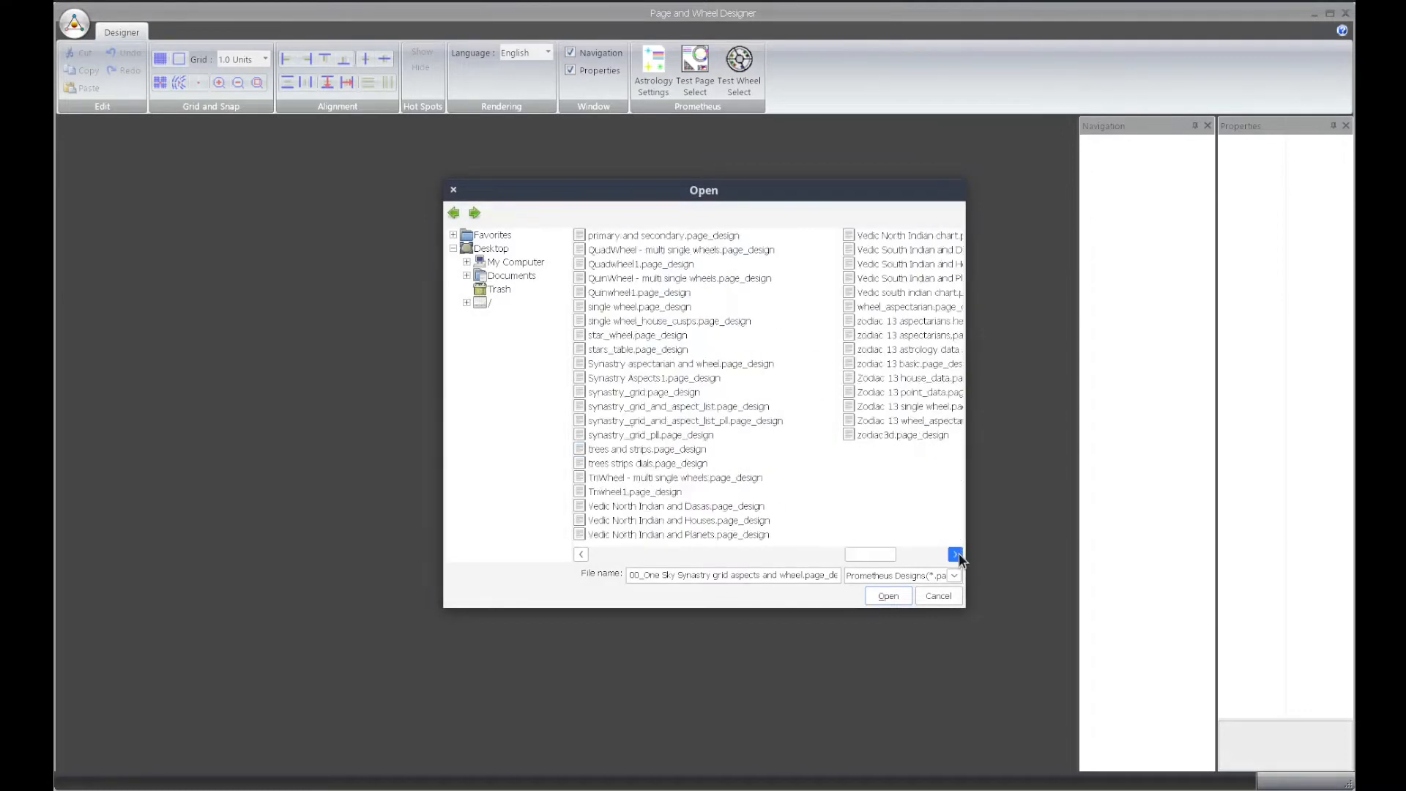
pyautogui.click(956, 554)
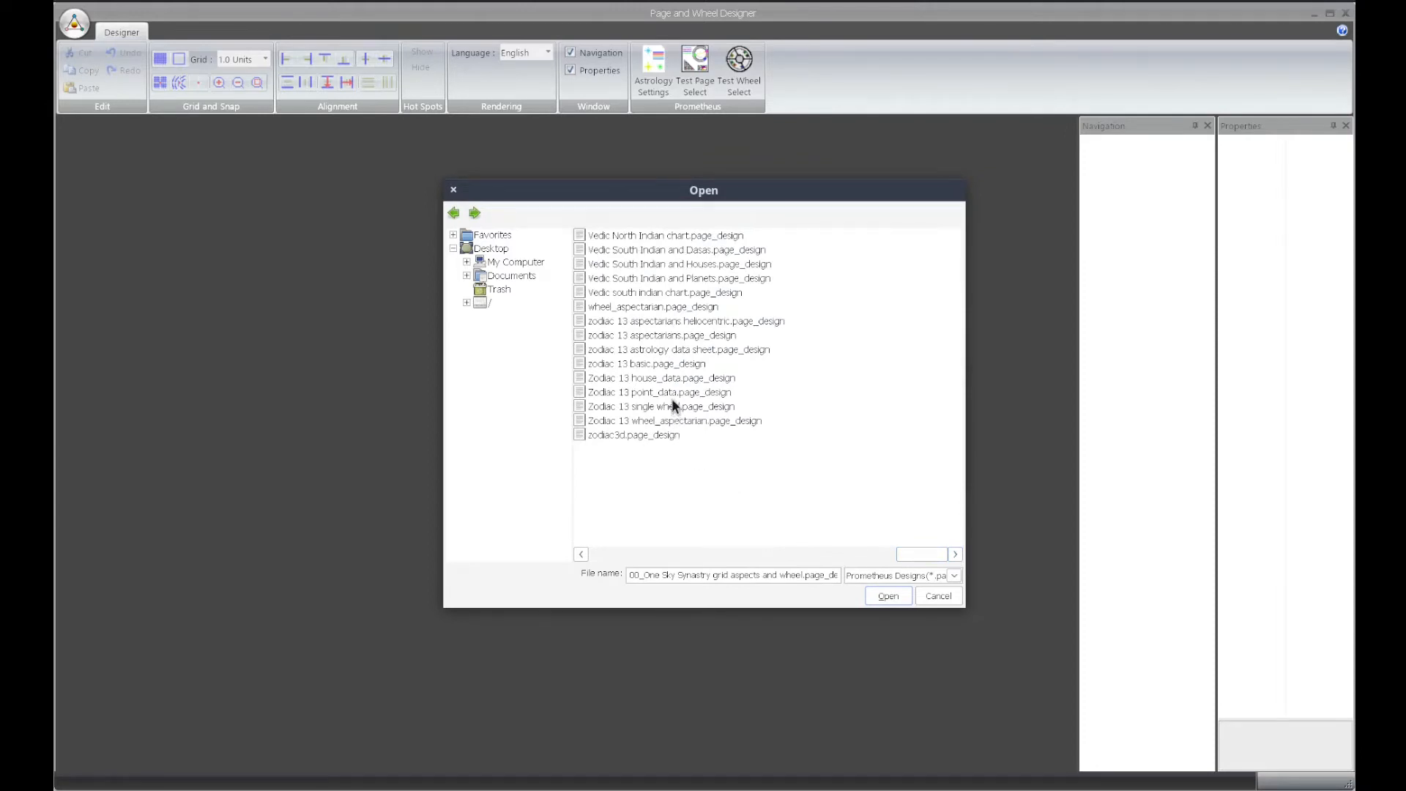
pyautogui.doubleClick(648, 336)
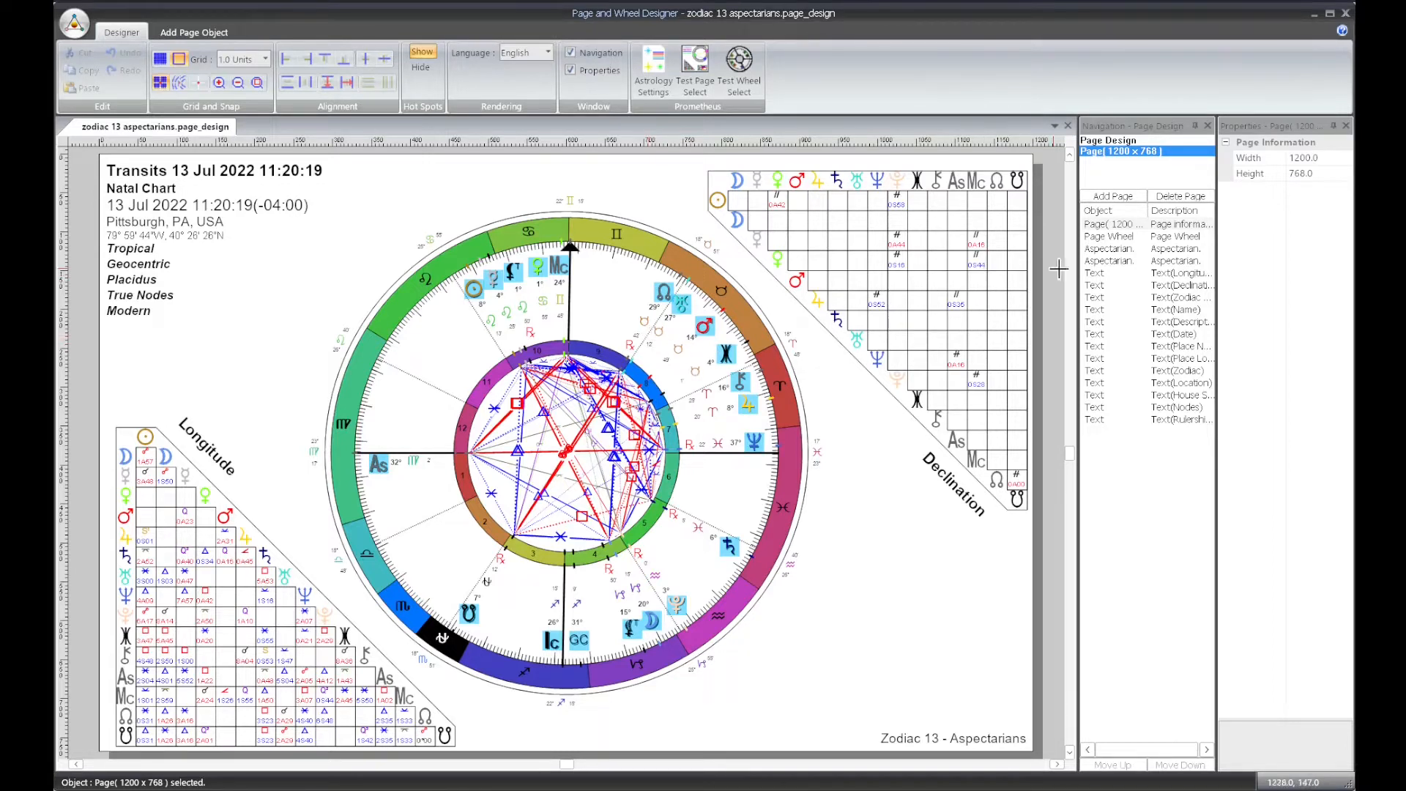
# Widen the Navigation and Properties panels beside the page canvas
pyautogui.moveTo(1076, 274); pyautogui.dragTo(908, 287)
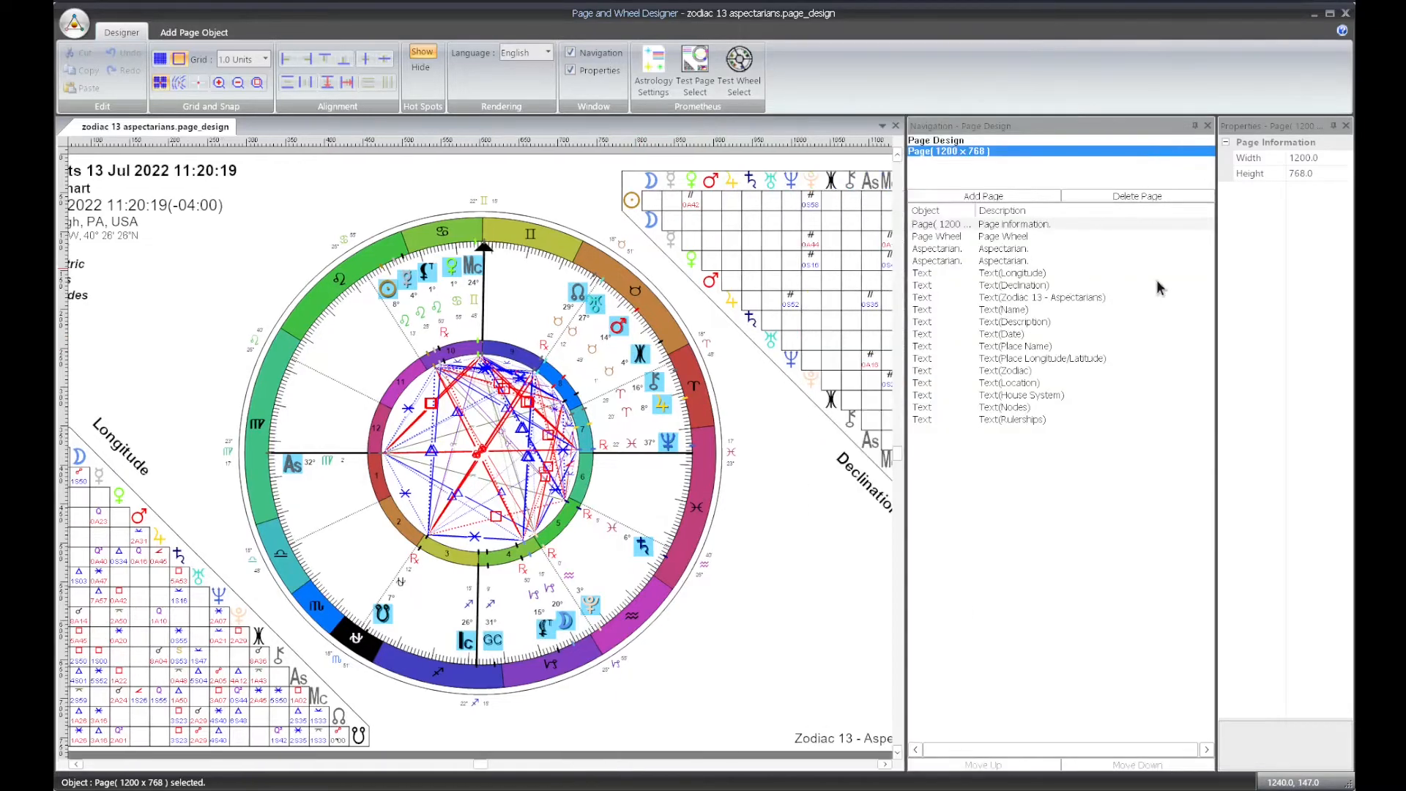
pyautogui.moveTo(1216, 288); pyautogui.dragTo(1115, 293)
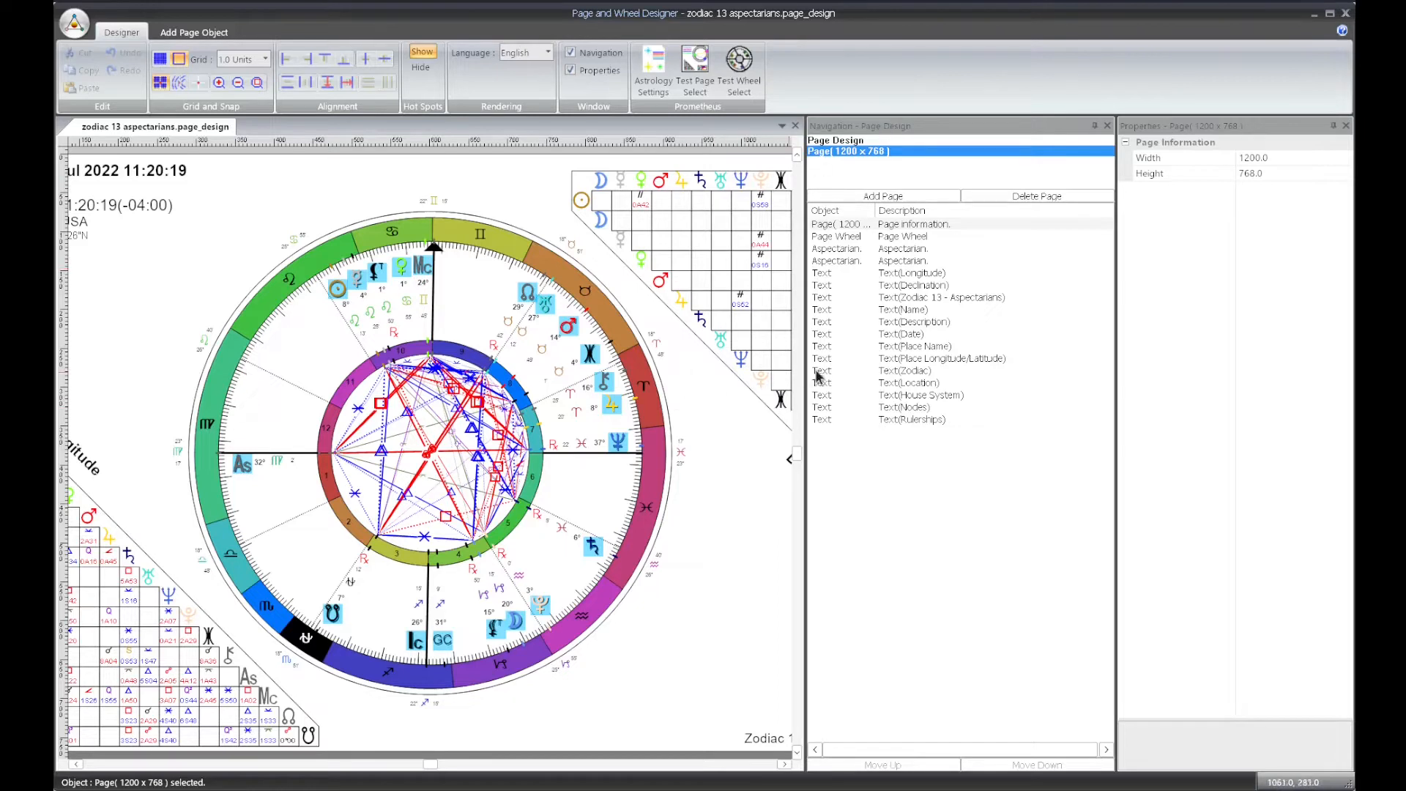
pyautogui.moveTo(803, 382); pyautogui.dragTo(851, 378)
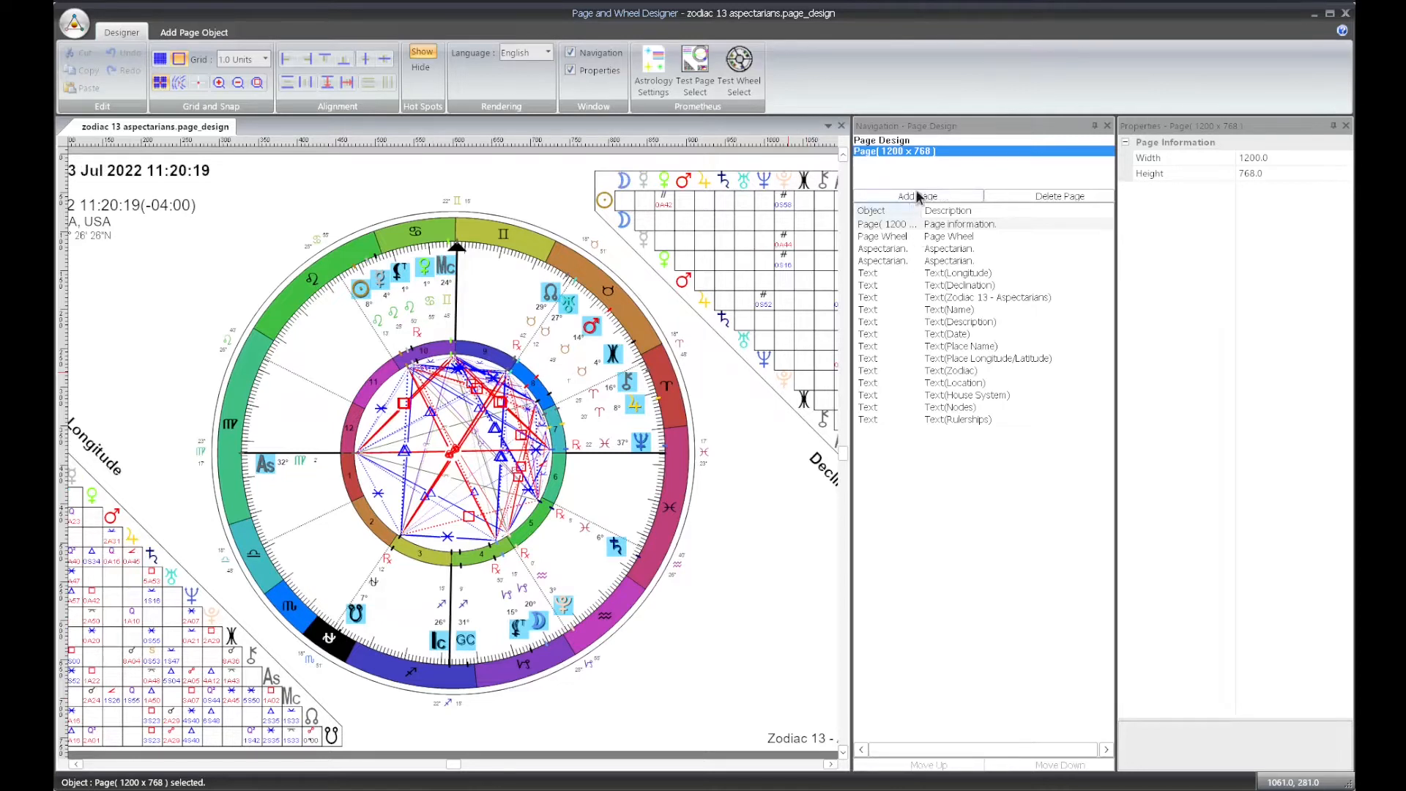
# Show the page design's file description properties and widen the Properties panel further
pyautogui.click(897, 144)
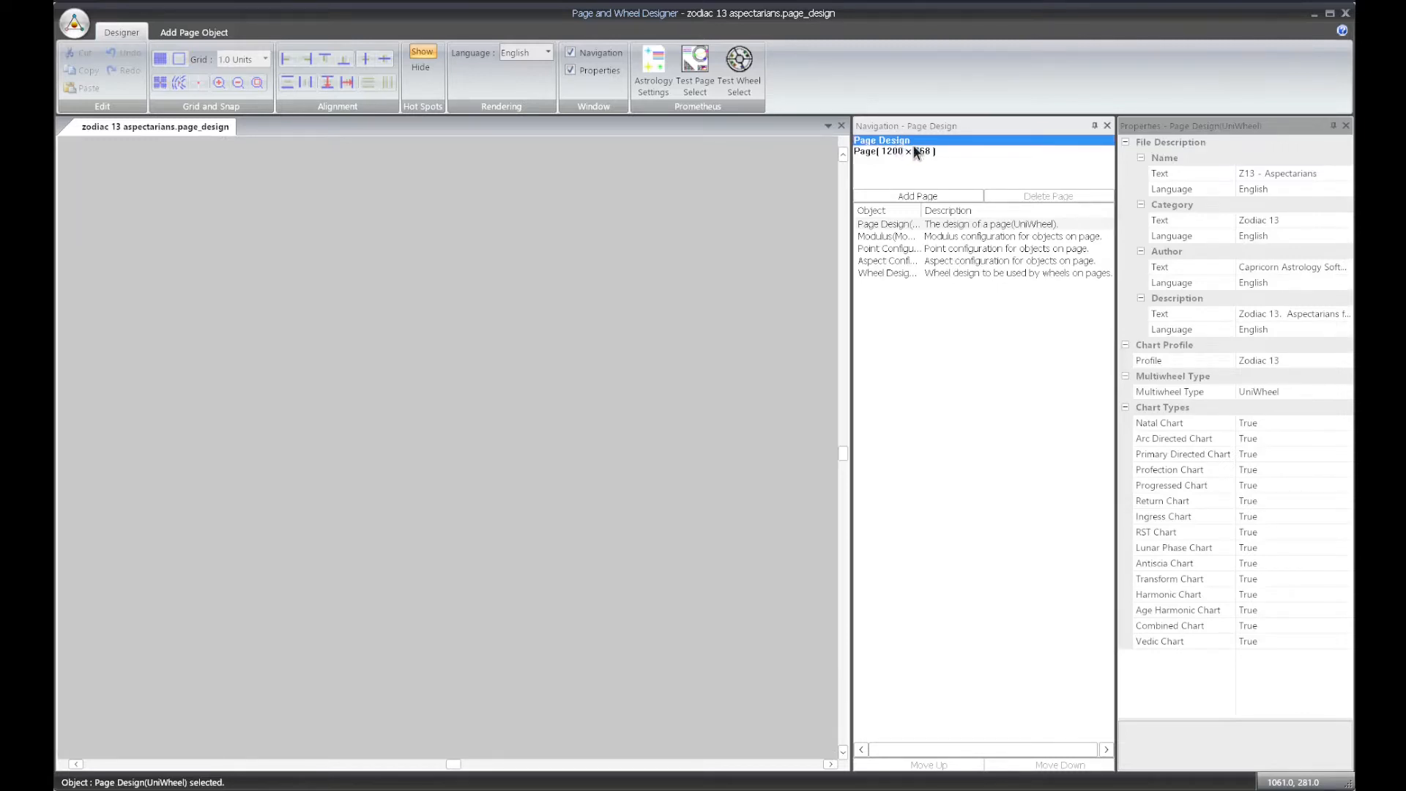
pyautogui.click(1117, 195)
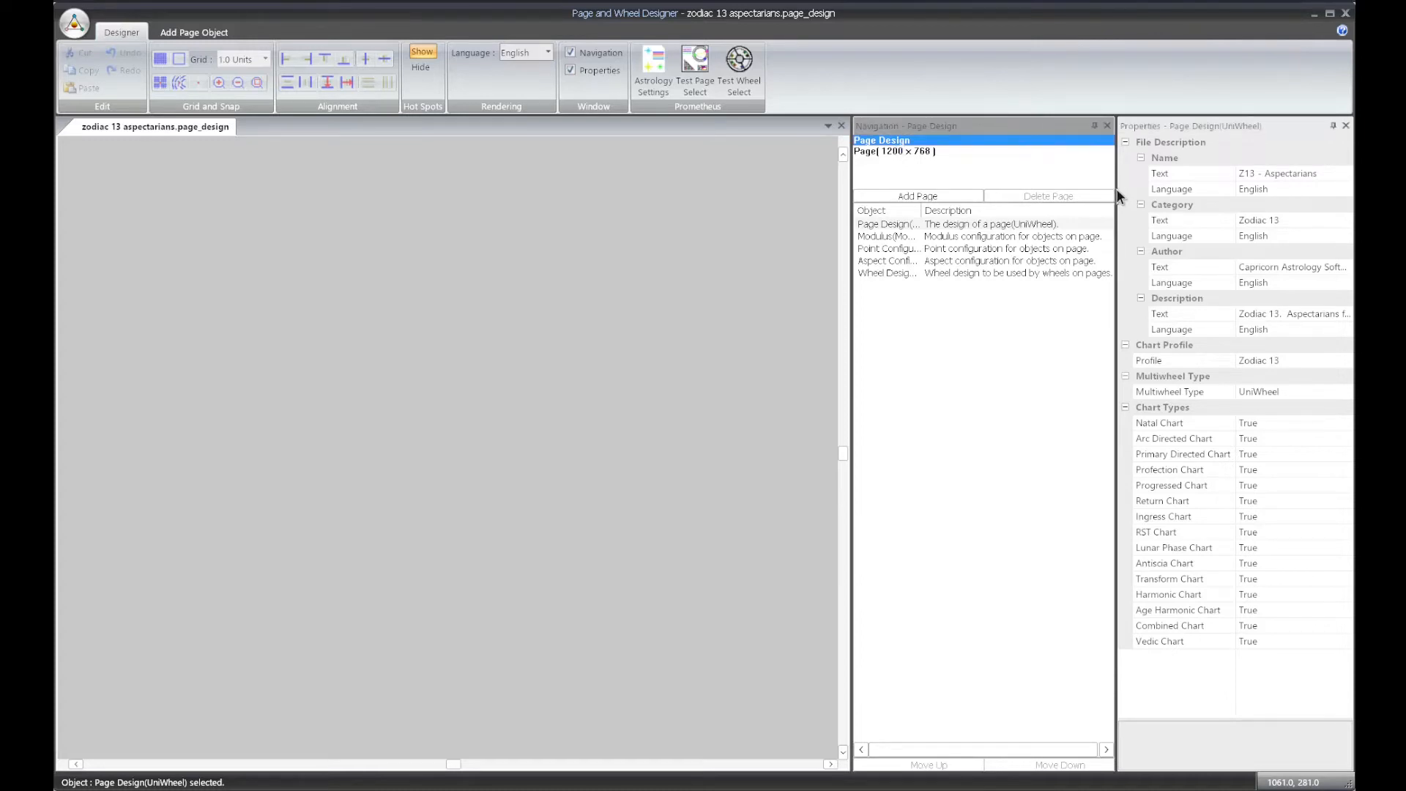
pyautogui.moveTo(1116, 224); pyautogui.dragTo(1078, 224)
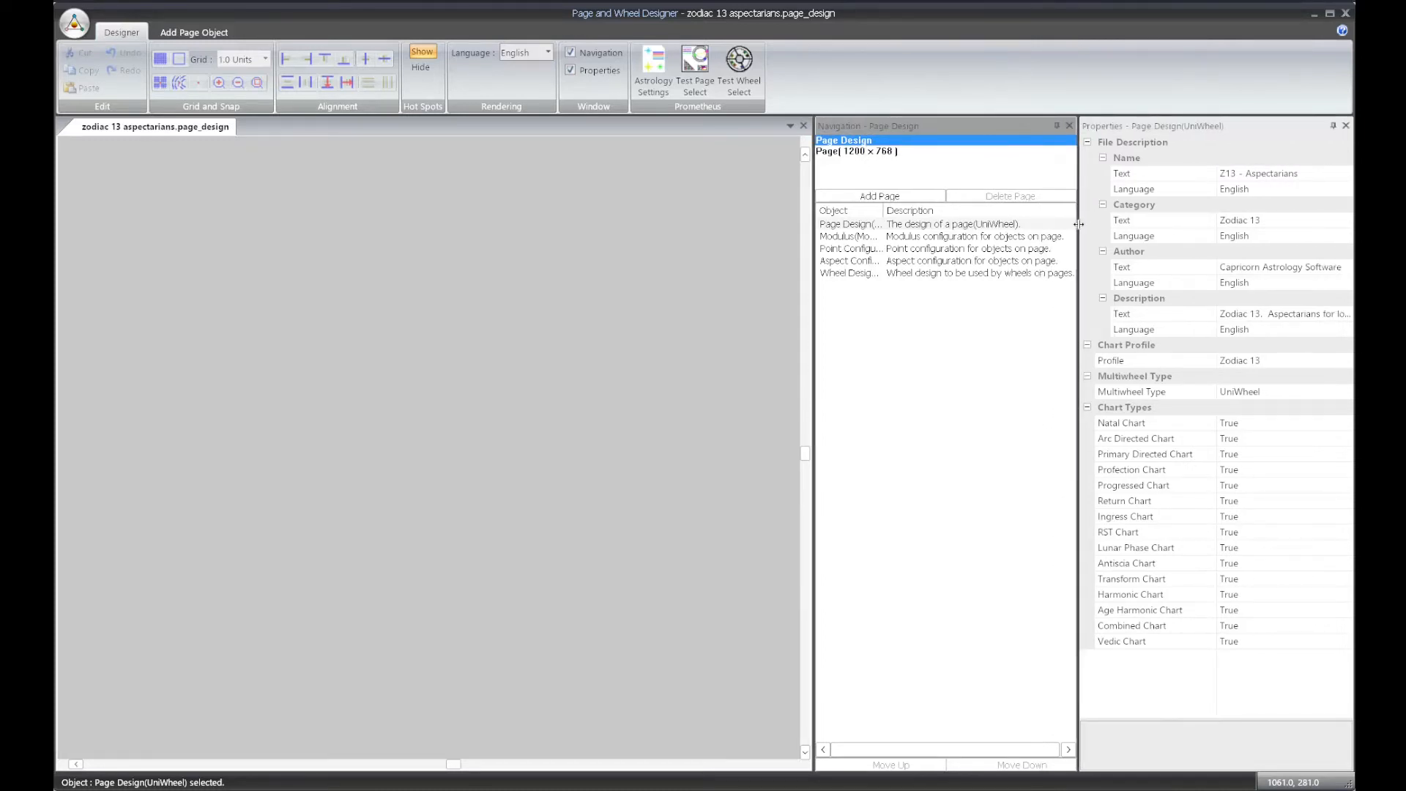
# Rename the design as Zodiac 13 - Heliocentric
pyautogui.click(1298, 174)
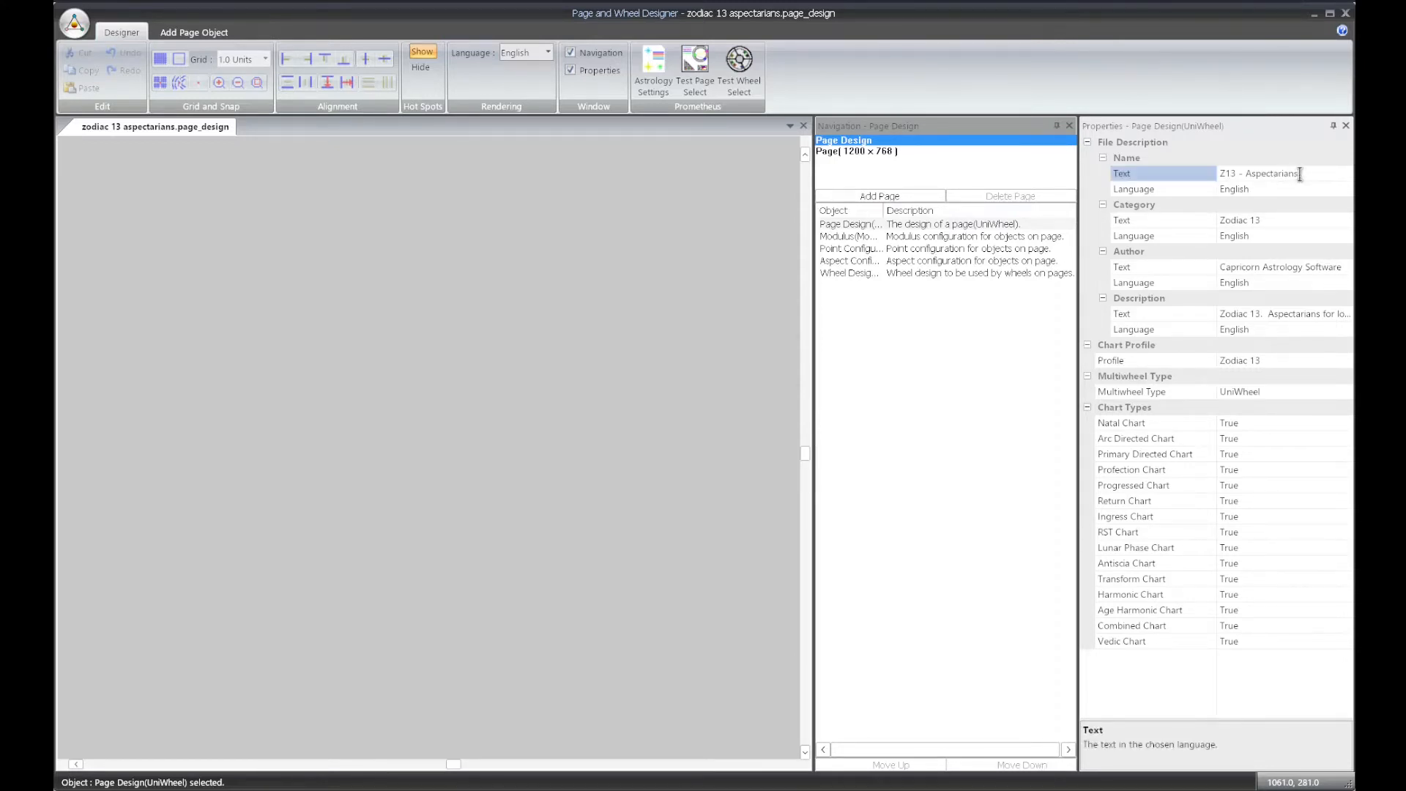
pyautogui.write('edited TEST')
pyautogui.press('BackSpace')
pyautogui.press('BackSpace')
pyautogui.press('BackSpace')
pyautogui.press('BackSpace')
pyautogui.press('BackSpace')
pyautogui.press('BackSpace')
pyautogui.press('BackSpace')
pyautogui.press('BackSpace')
pyautogui.press('BackSpace')
pyautogui.press('BackSpace')
pyautogui.press('BackSpace')
pyautogui.press('BackSpace')
pyautogui.press('BackSpace')
pyautogui.press('BackSpace')
pyautogui.press('BackSpace')
pyautogui.press('BackSpace')
pyautogui.press('BackSpace')
pyautogui.press('BackSpace')
pyautogui.press('BackSpace')
pyautogui.press('BackSpace')
pyautogui.write('Zodiac 13')
pyautogui.write(' H')
pyautogui.press('BackSpace')
pyautogui.write('- Heliocentric')
# Set the design's author to One Sky Astrology
pyautogui.click(1307, 268)
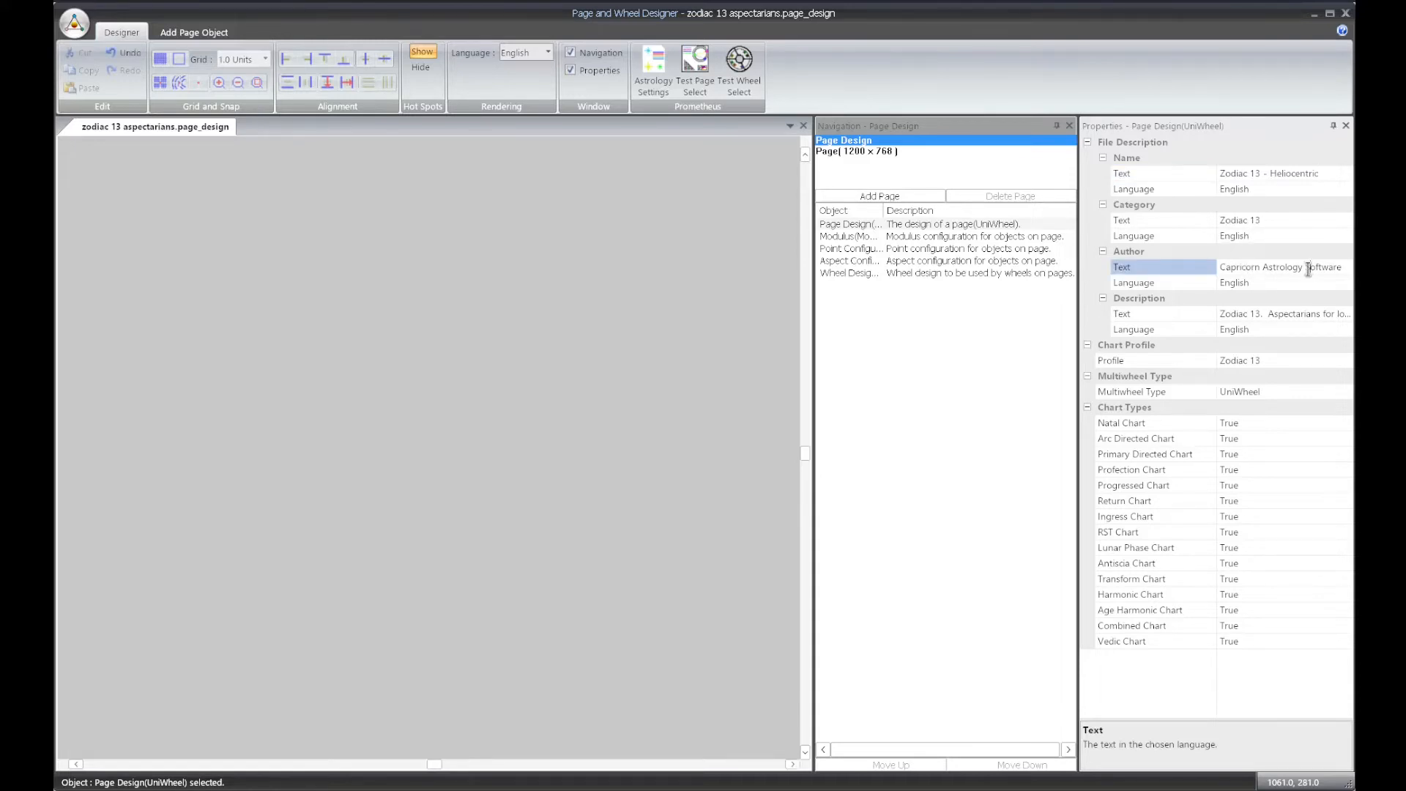
pyautogui.click(1307, 268)
pyautogui.write('One Sky Astrology')
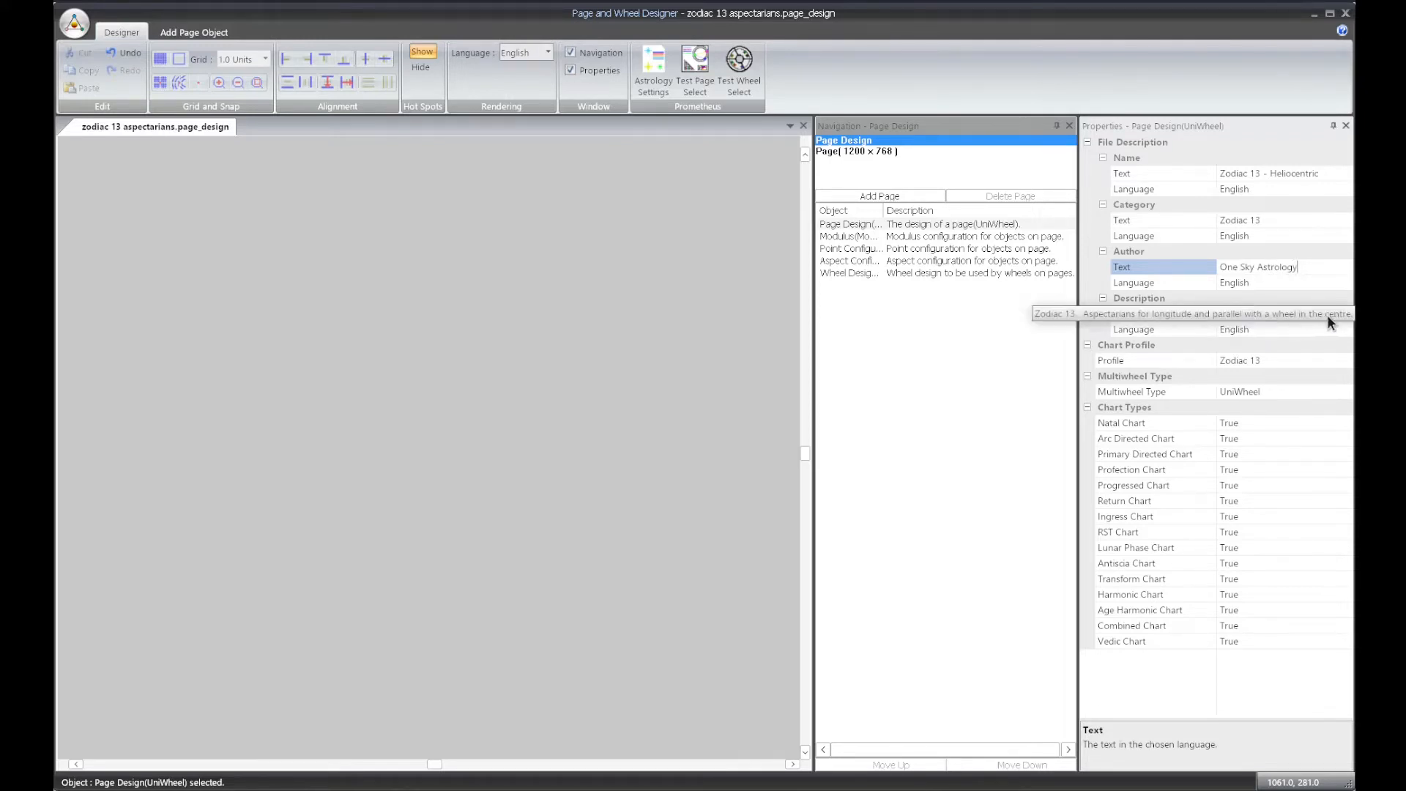
# Set the design's description to heliocentric chart
pyautogui.click(1299, 318)
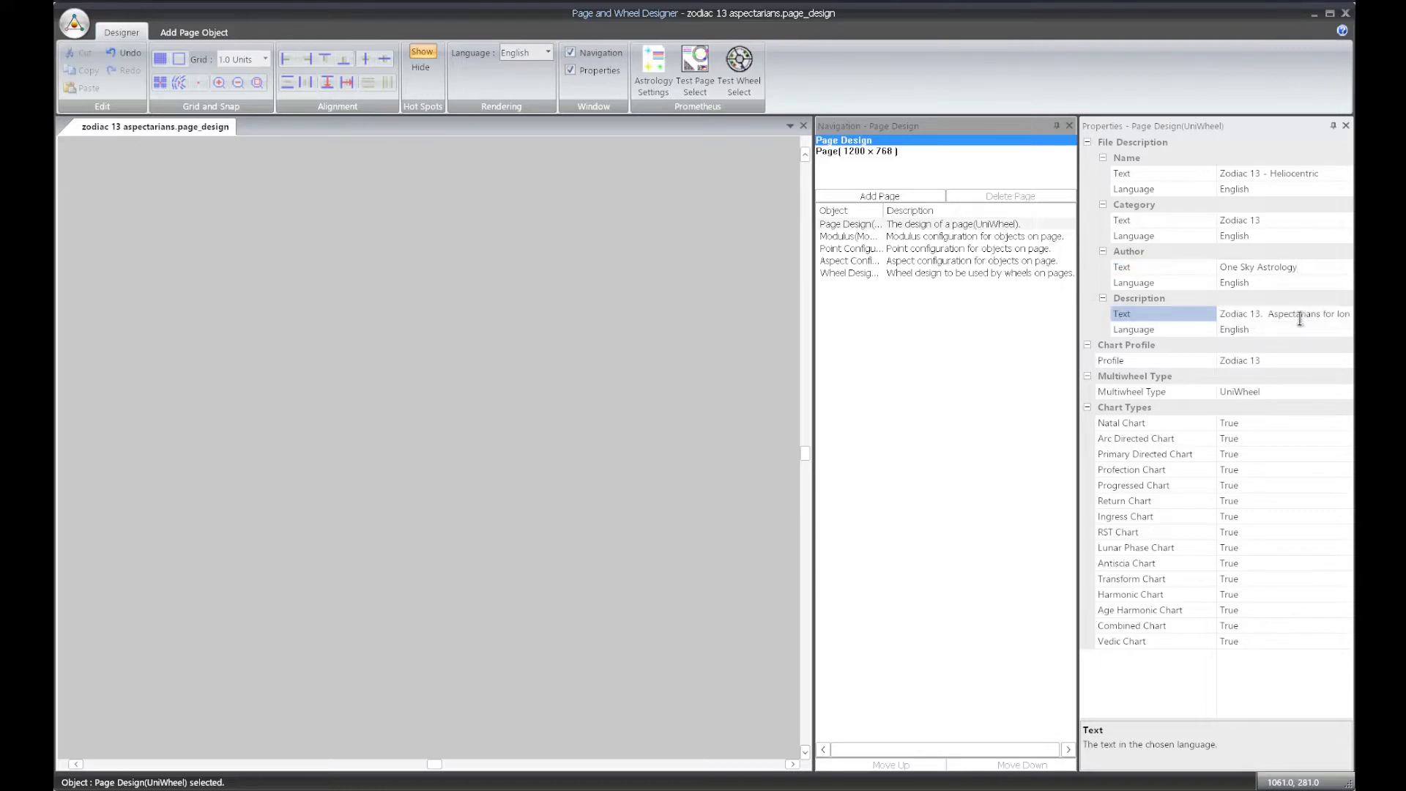
pyautogui.click(1299, 318)
pyautogui.write('heliocentric chart')
pyautogui.click(1281, 174)
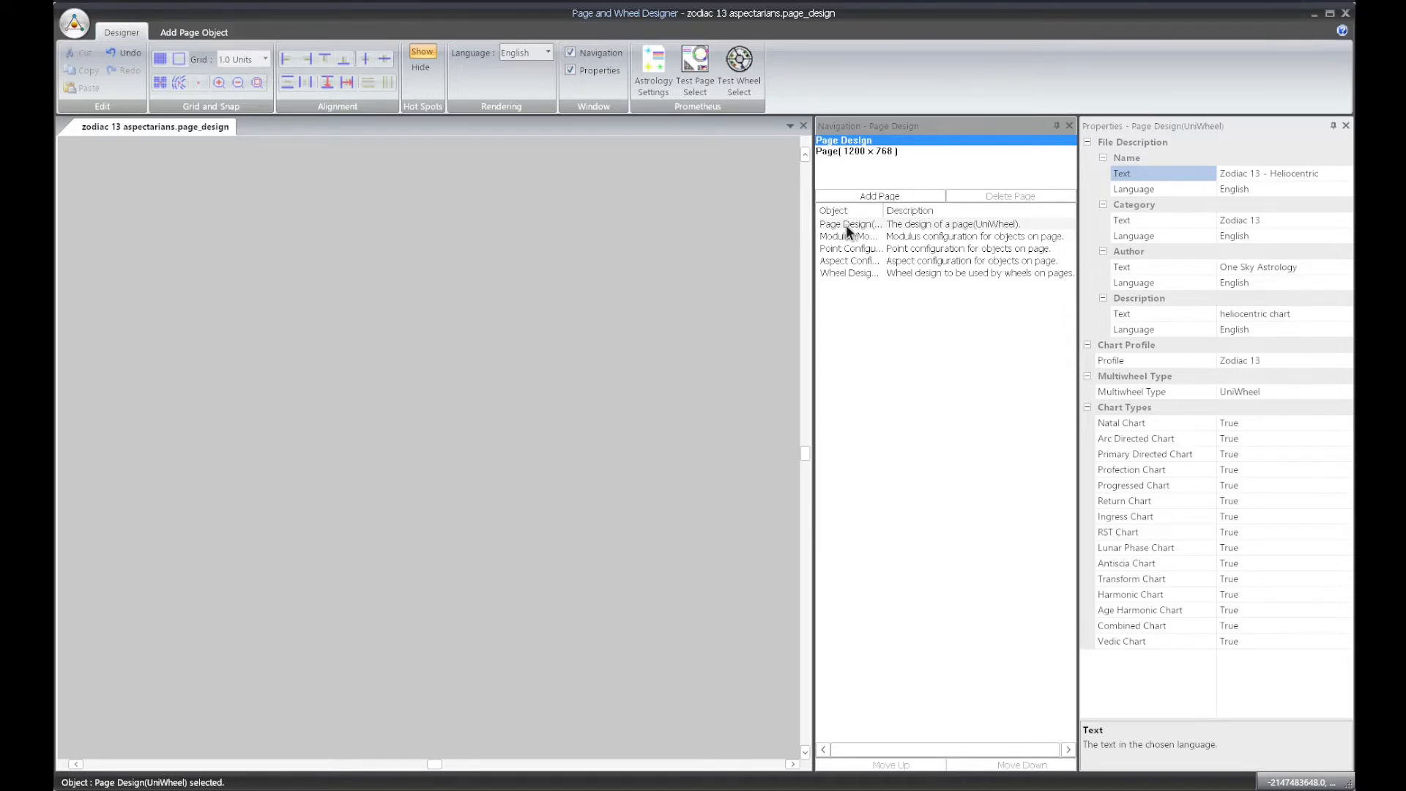
# Select all page objects and inspect the properties of the page wheel and the aspectarian
pyautogui.click(858, 151)
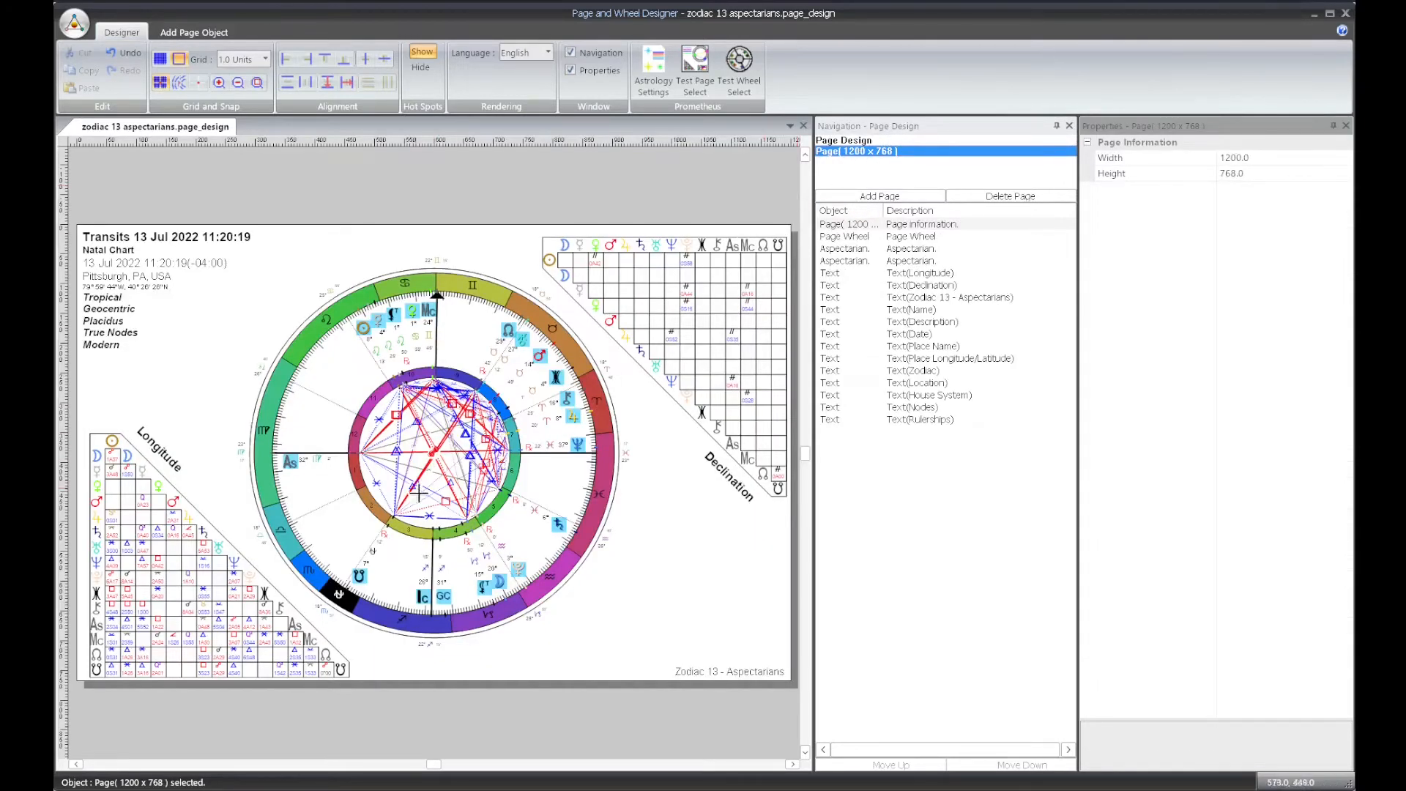
pyautogui.hotkey('ctrl', 'a')
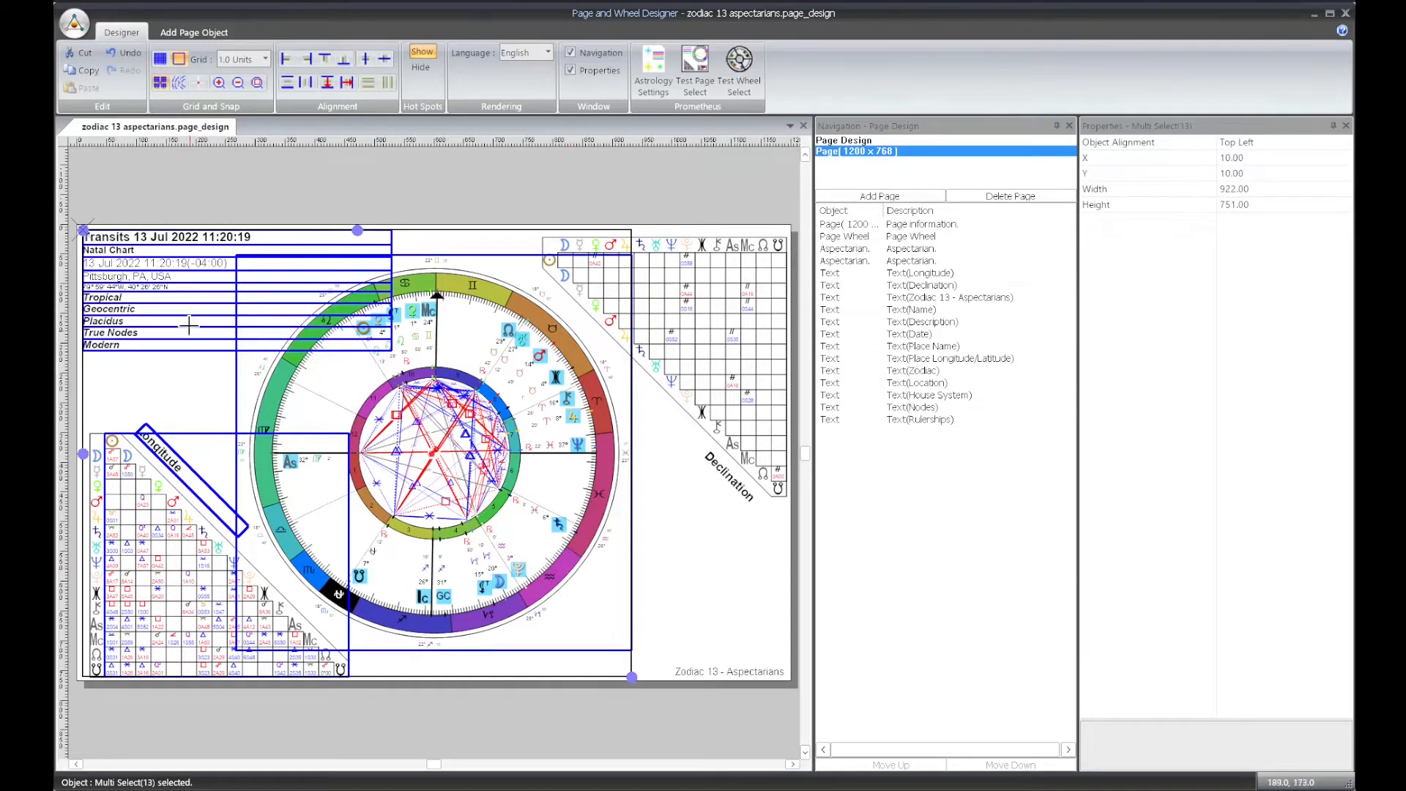
pyautogui.click(857, 237)
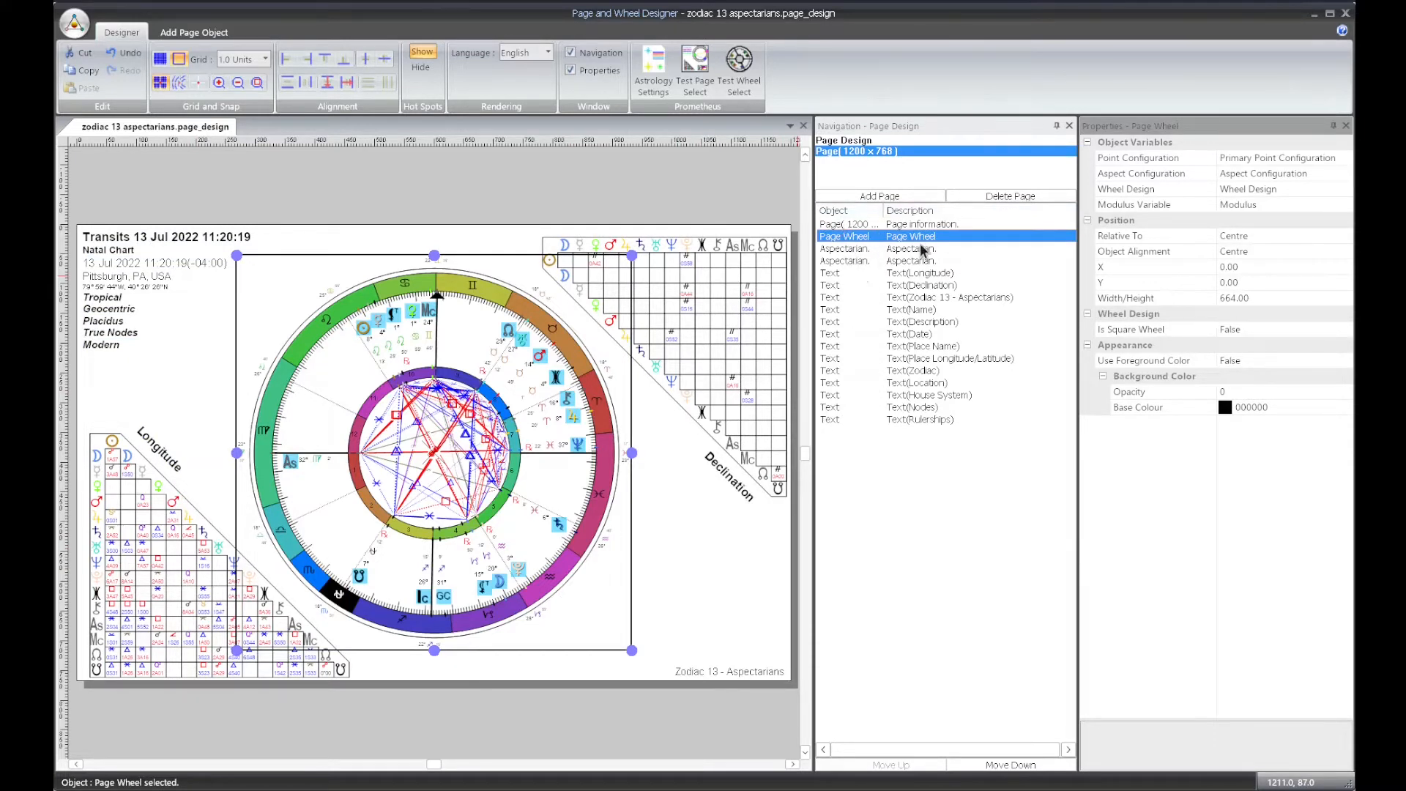
pyautogui.click(851, 261)
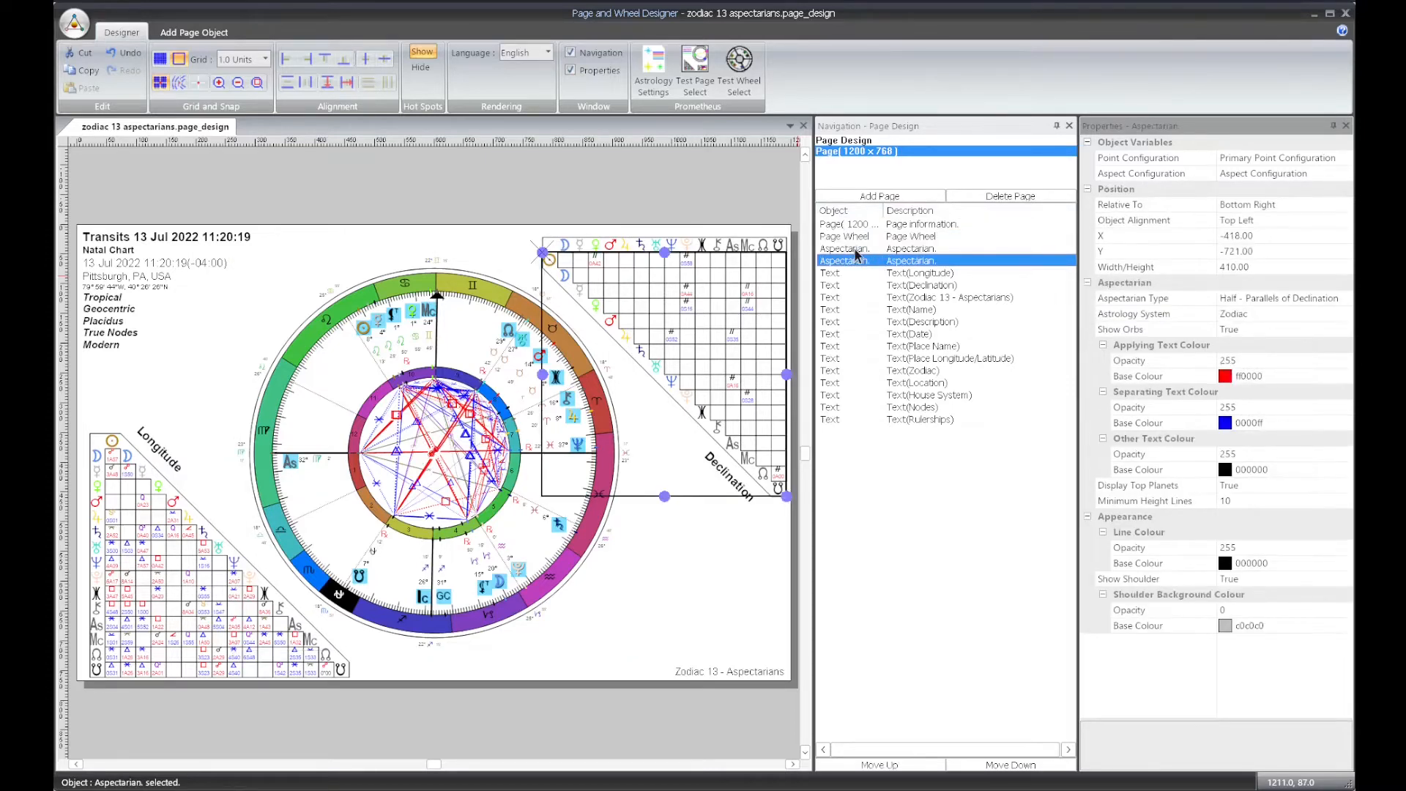
pyautogui.click(853, 236)
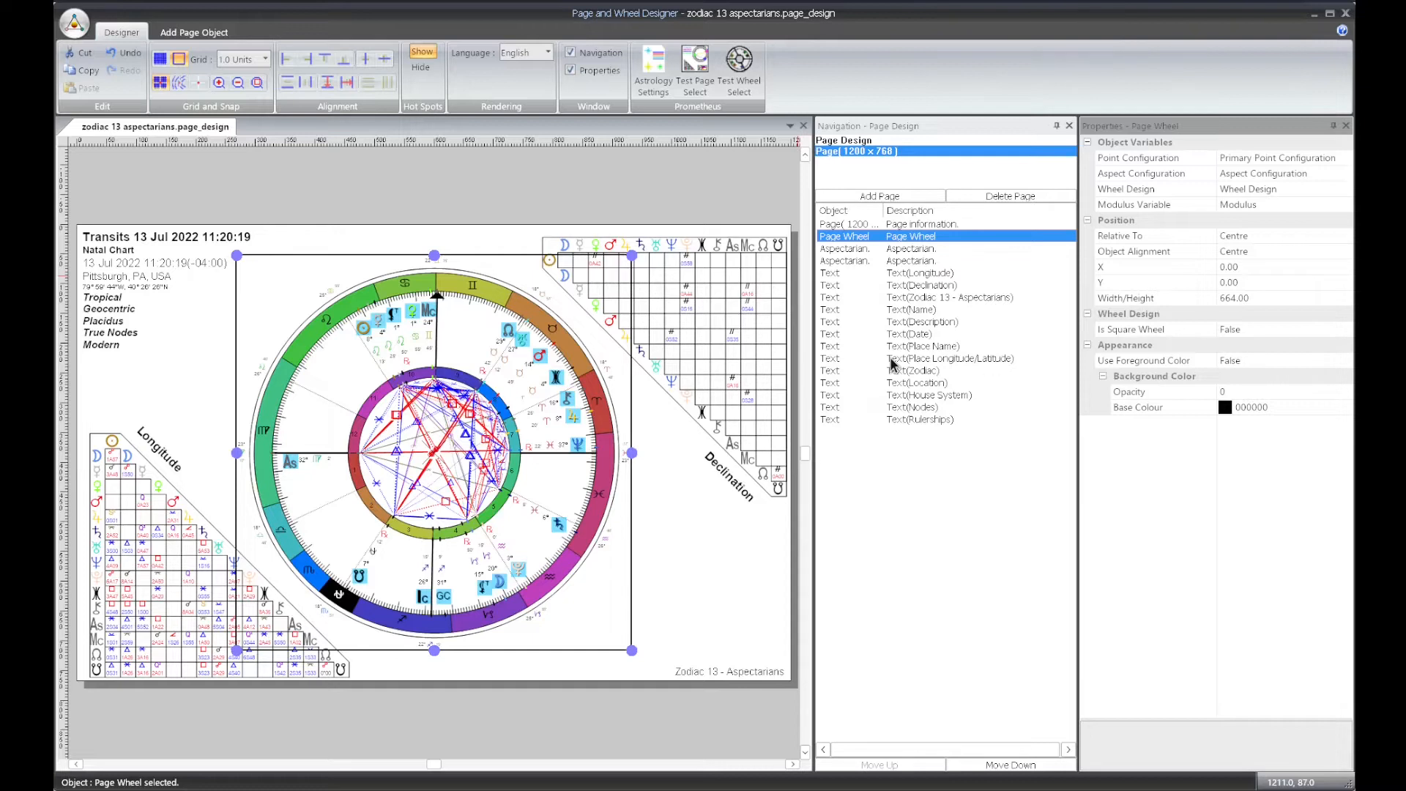
# Review the wheel design configuration and the page wheel's Wheel Design variable options
pyautogui.click(856, 142)
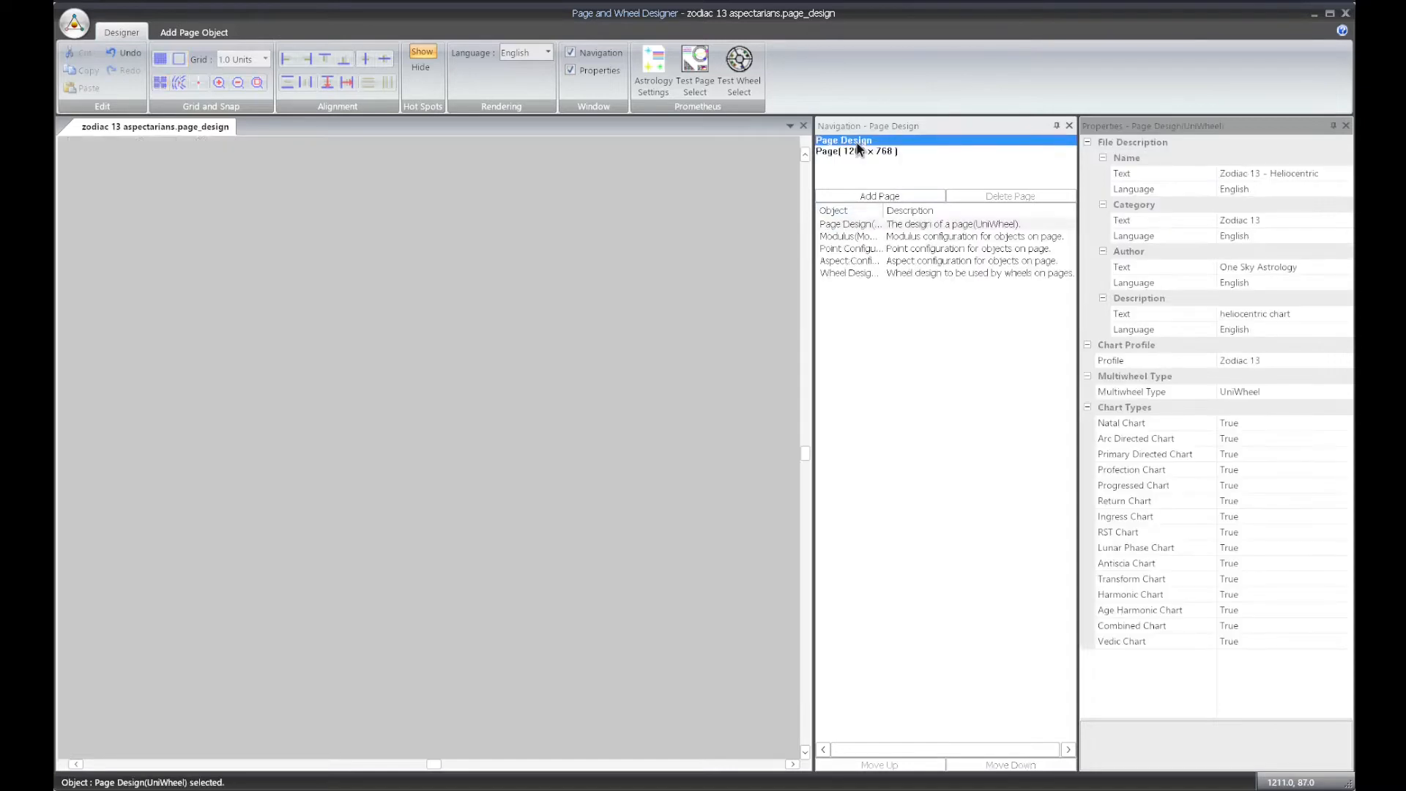
pyautogui.click(907, 274)
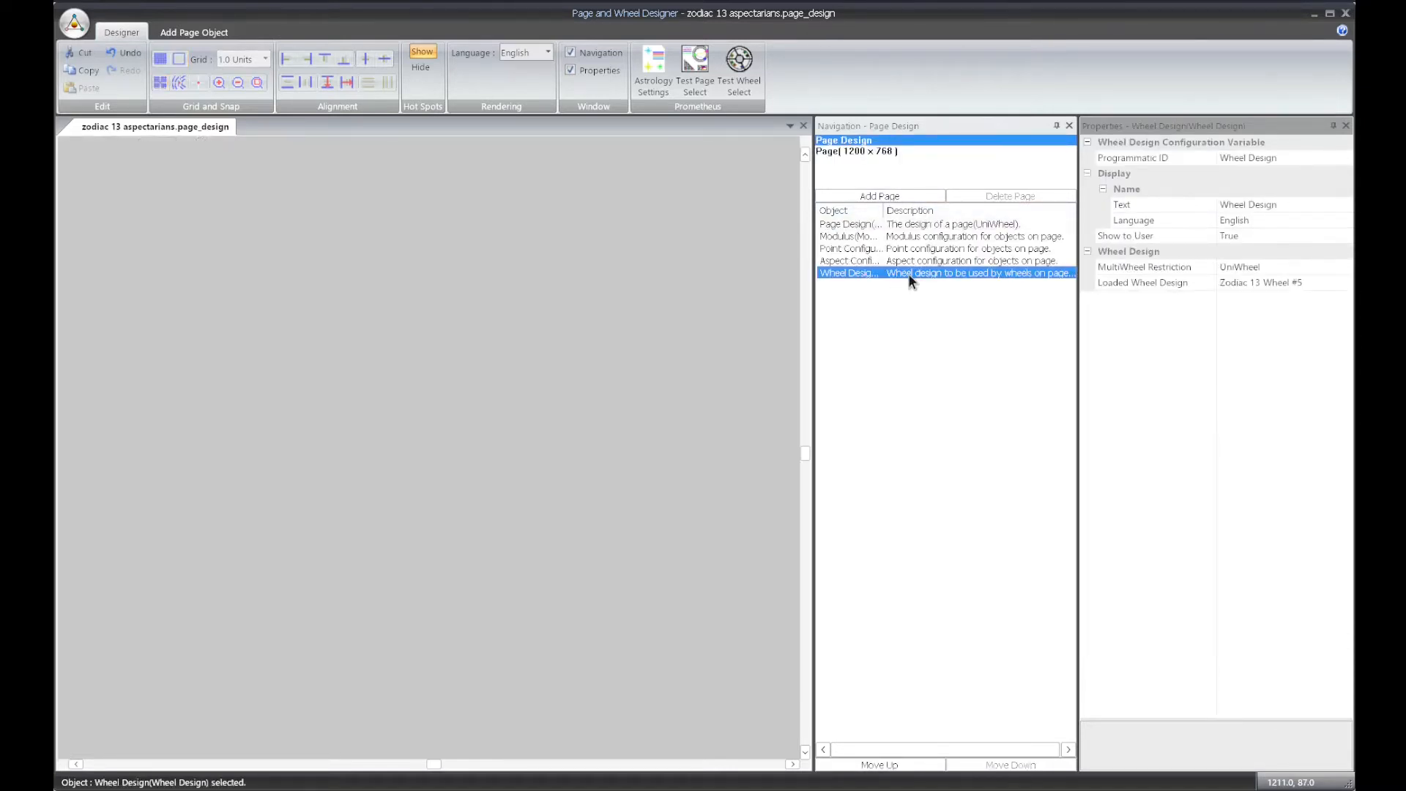
pyautogui.click(846, 150)
pyautogui.click(339, 369)
pyautogui.hotkey('ctrl', 'a')
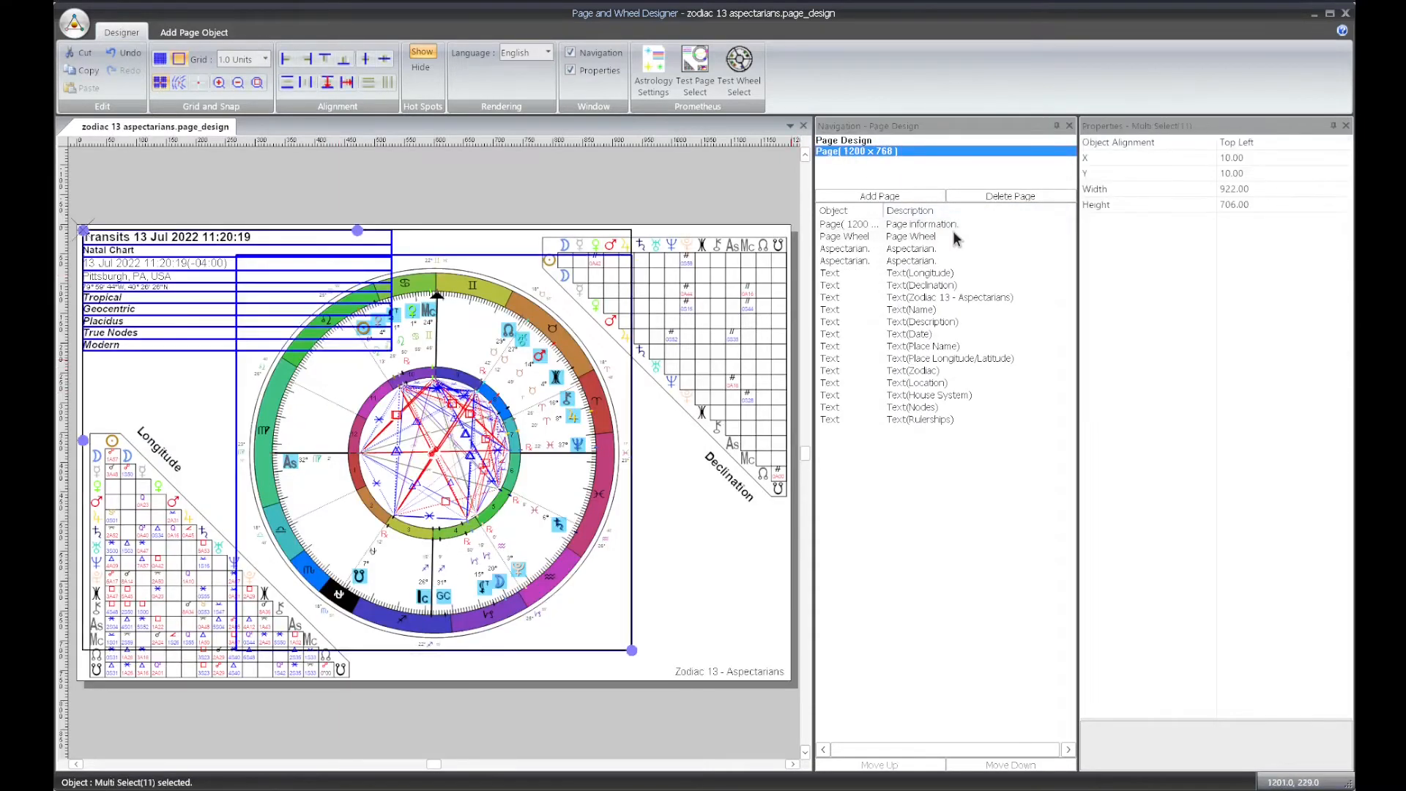
pyautogui.click(910, 237)
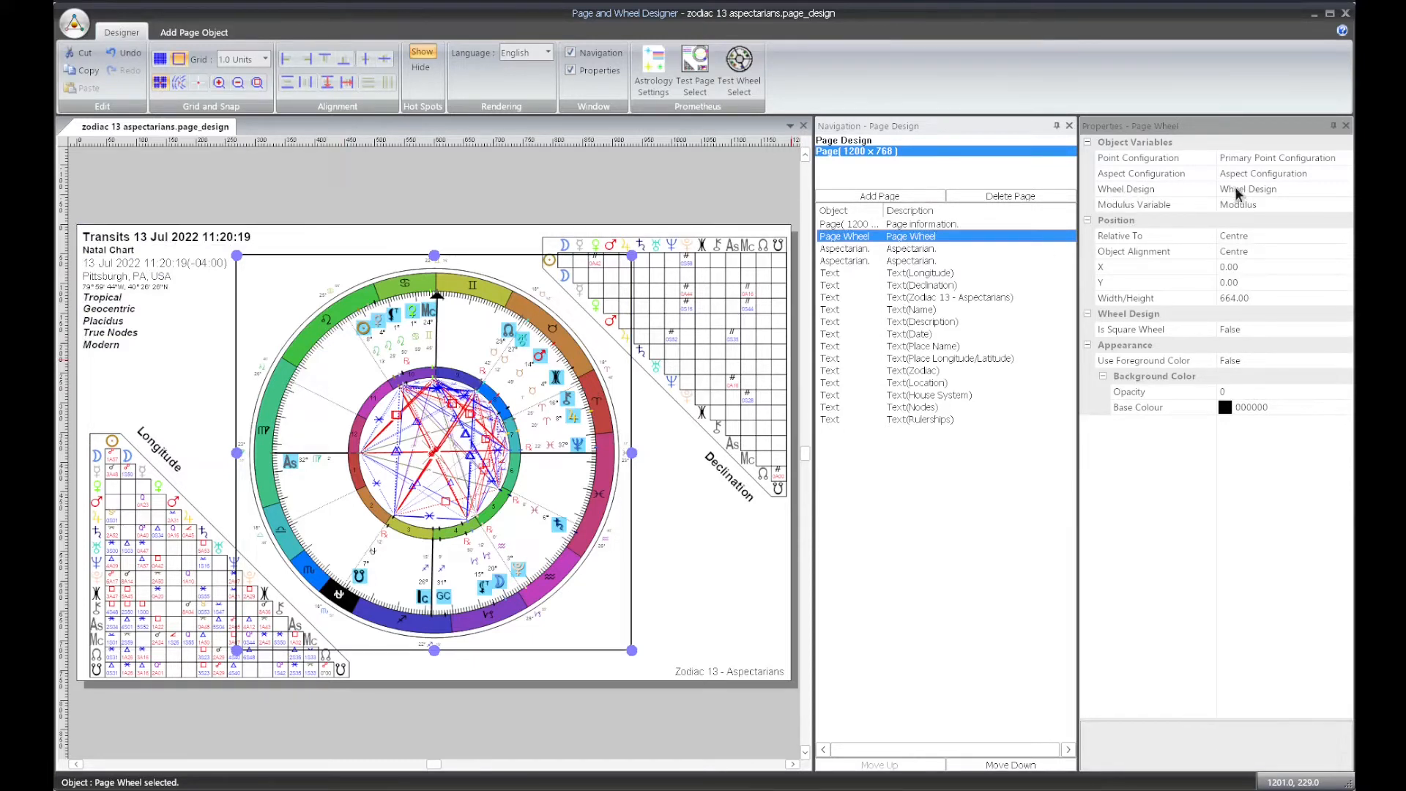
pyautogui.click(1346, 189)
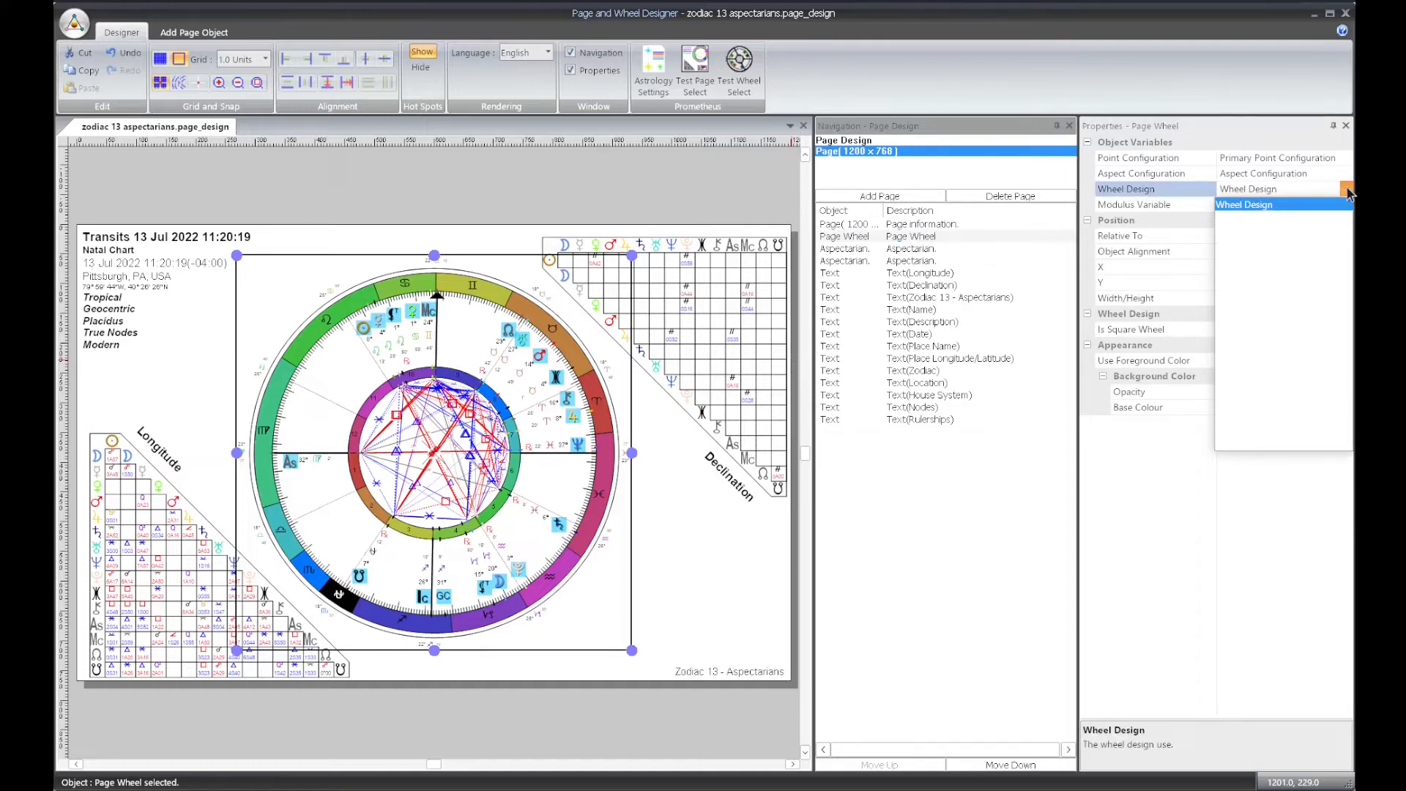
pyautogui.click(1346, 190)
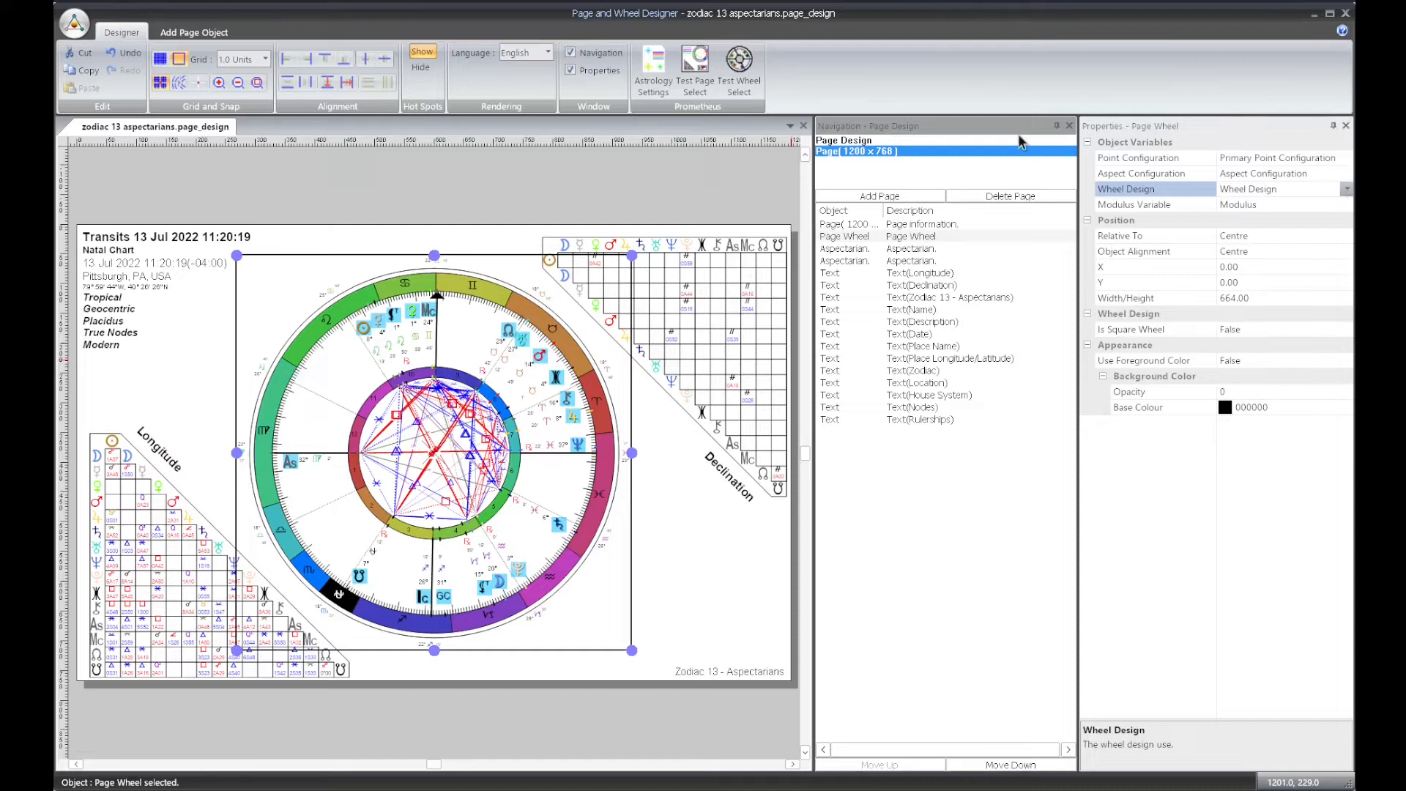
# Set the page design's loaded wheel design to Zodiac 13 Wheel No Houses
pyautogui.click(862, 142)
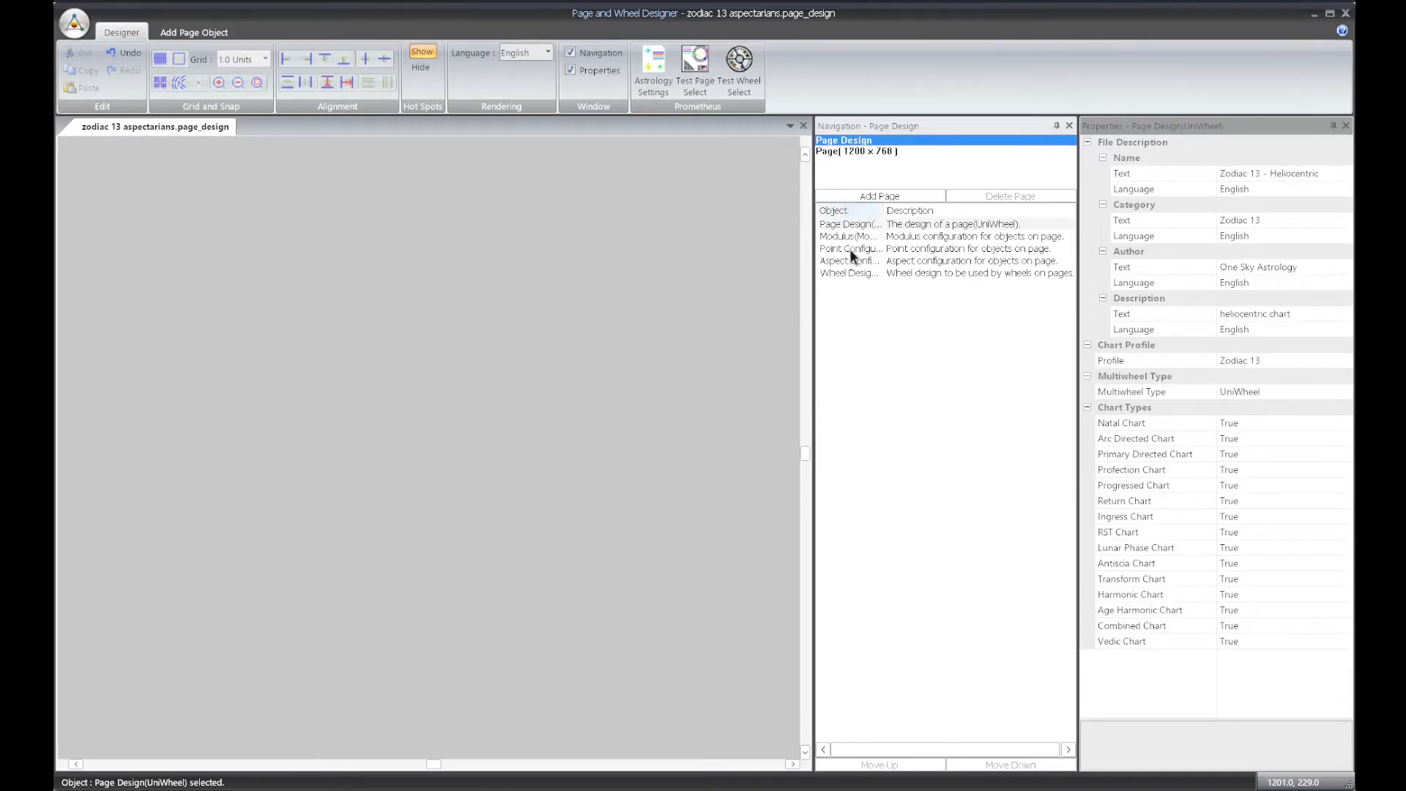
pyautogui.click(861, 272)
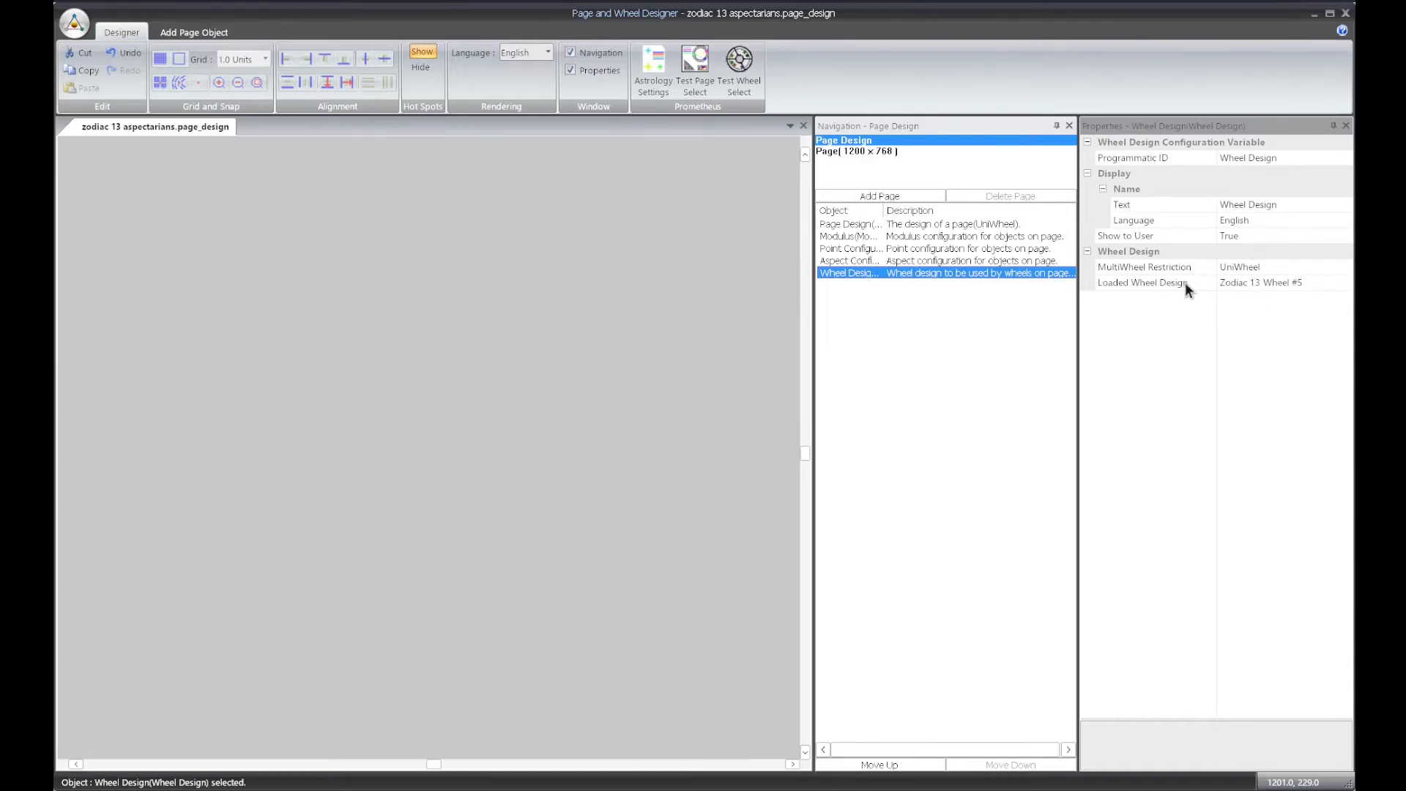
pyautogui.doubleClick(1338, 283)
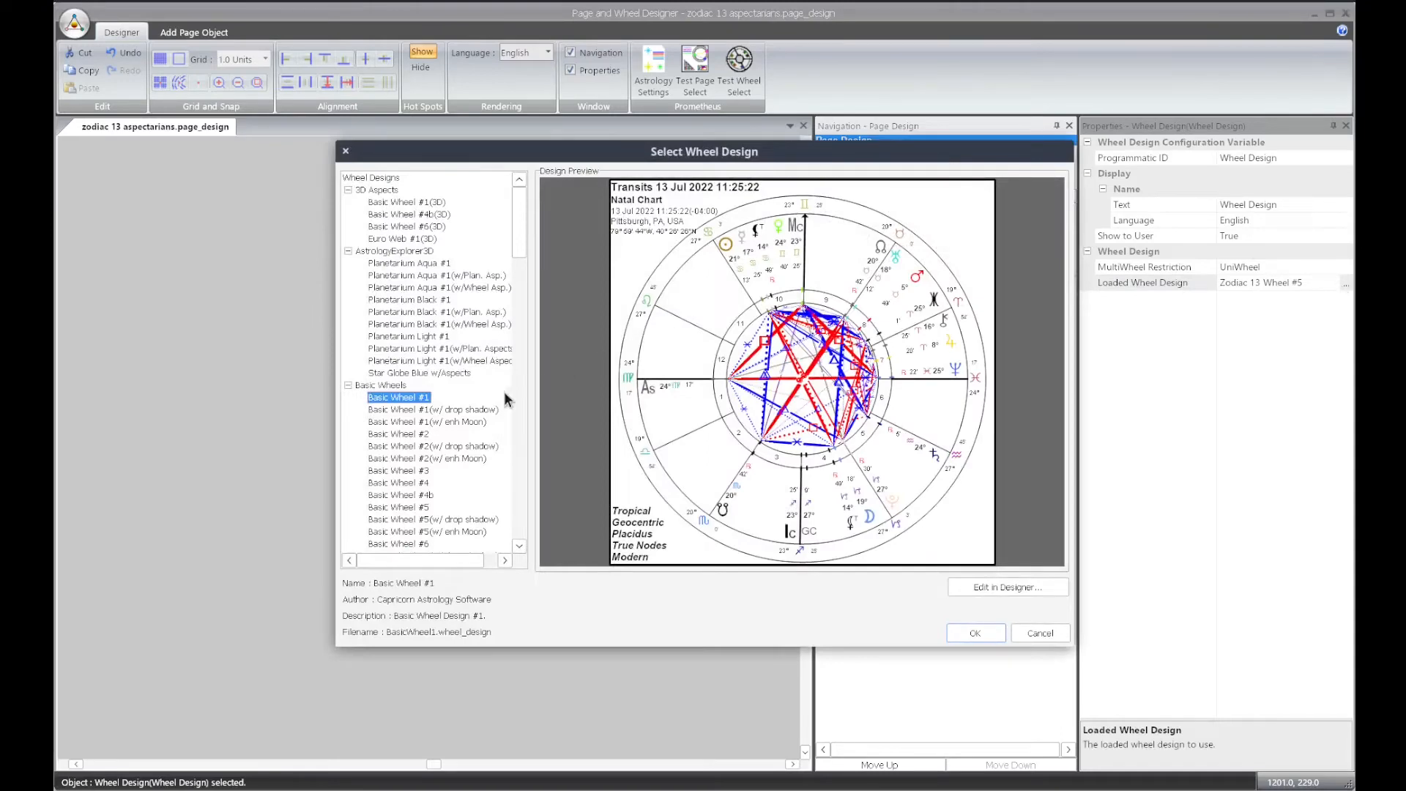
pyautogui.scroll(-15, 424, 399)
pyautogui.scroll(-10, 421, 399)
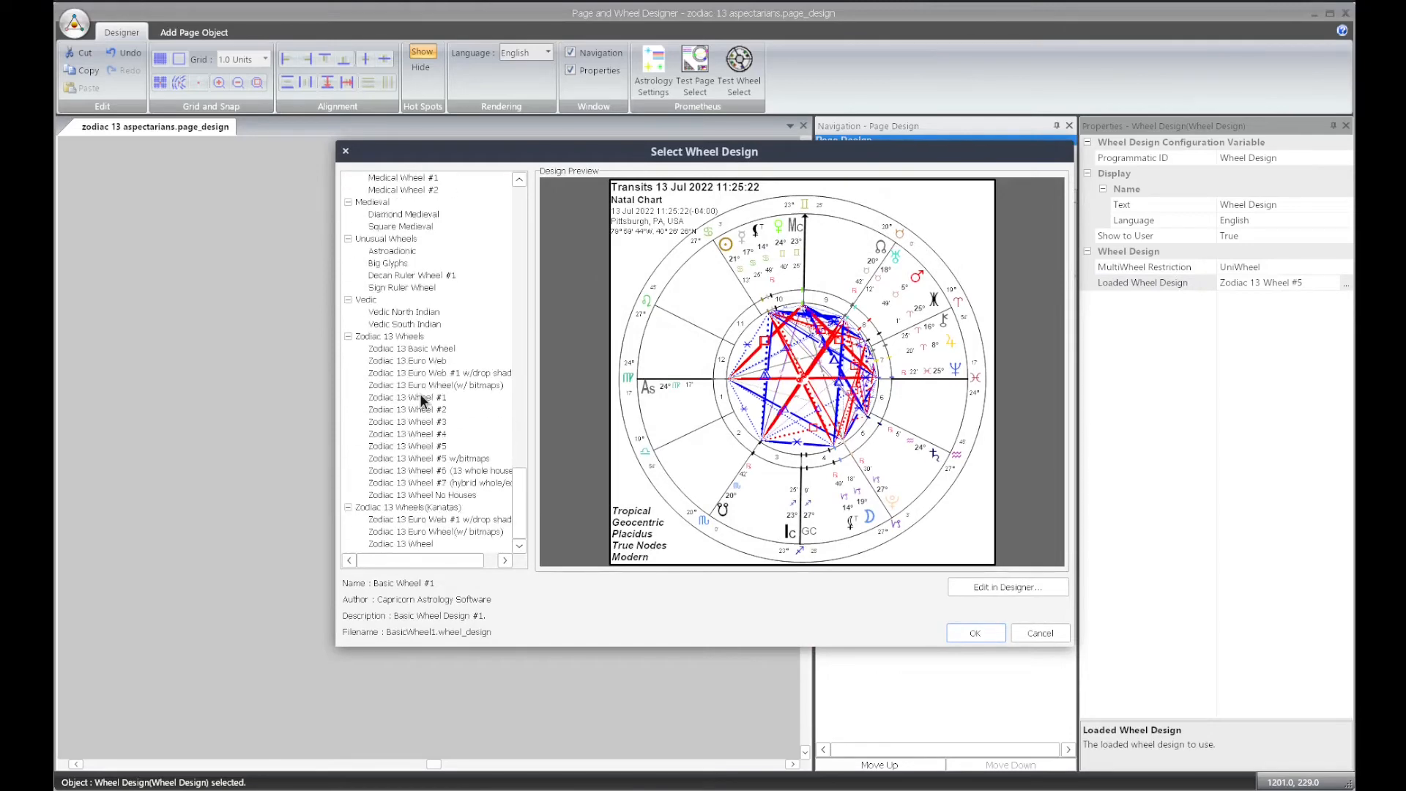
pyautogui.doubleClick(419, 495)
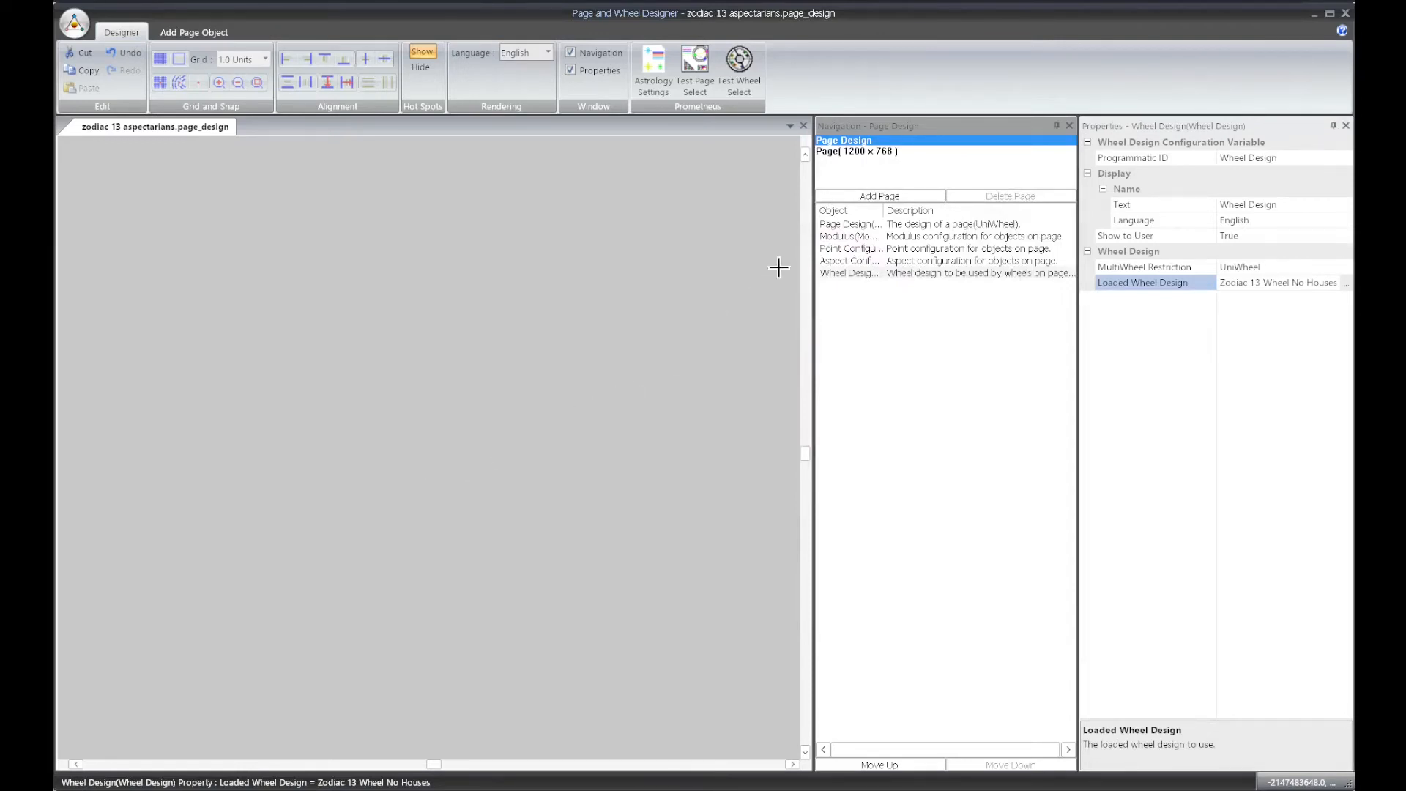
pyautogui.click(853, 151)
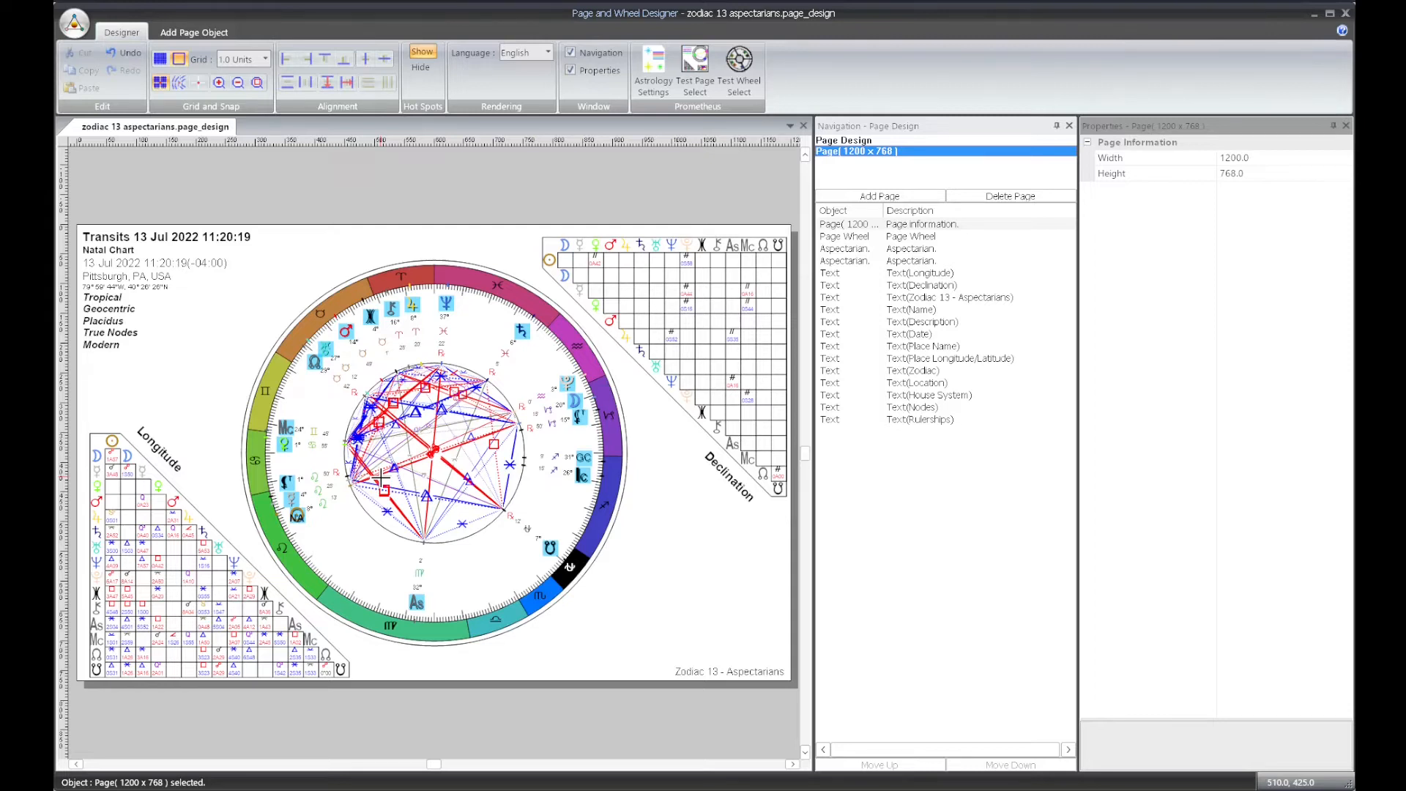
# Save the page design as a new file with heliocentric added to its file name
pyautogui.click(73, 24)
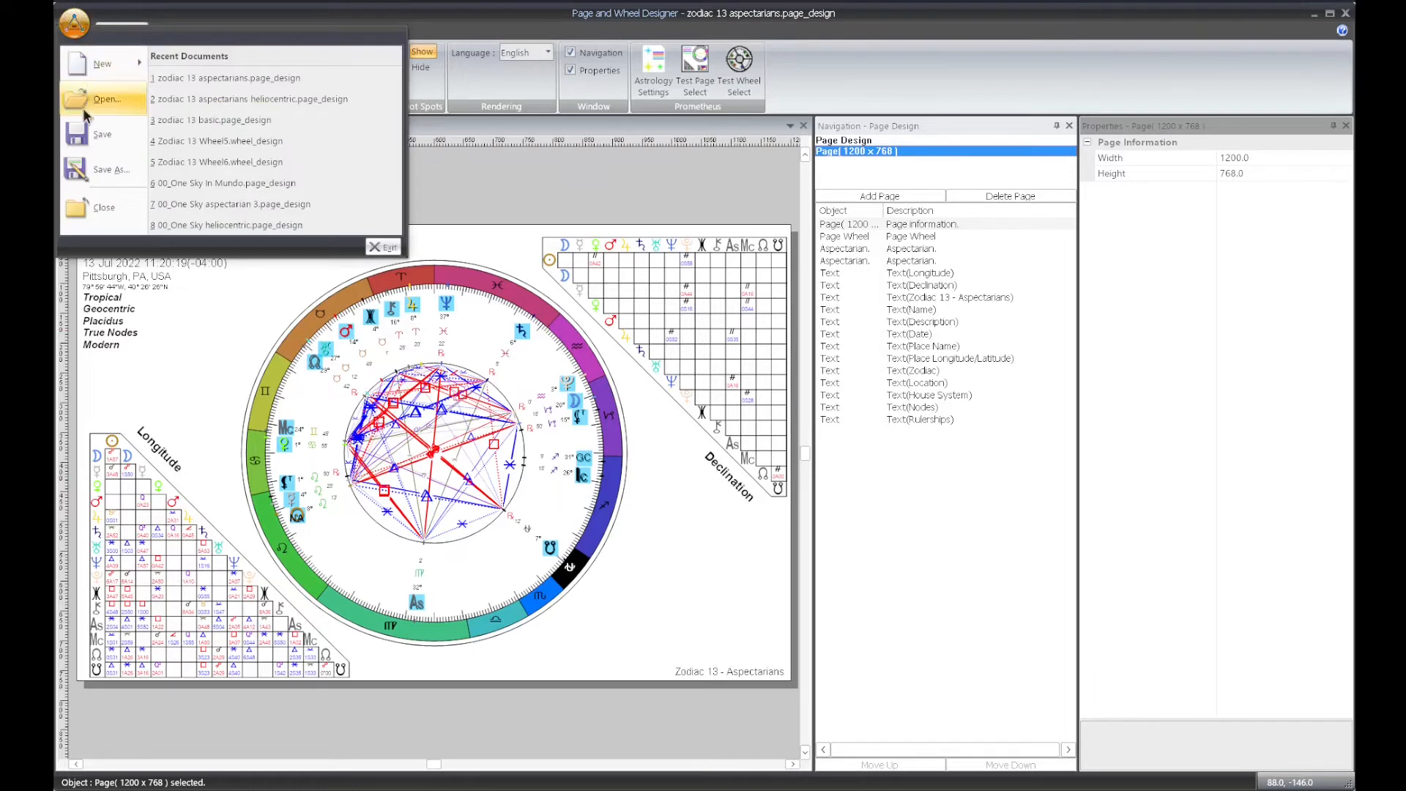
pyautogui.click(106, 172)
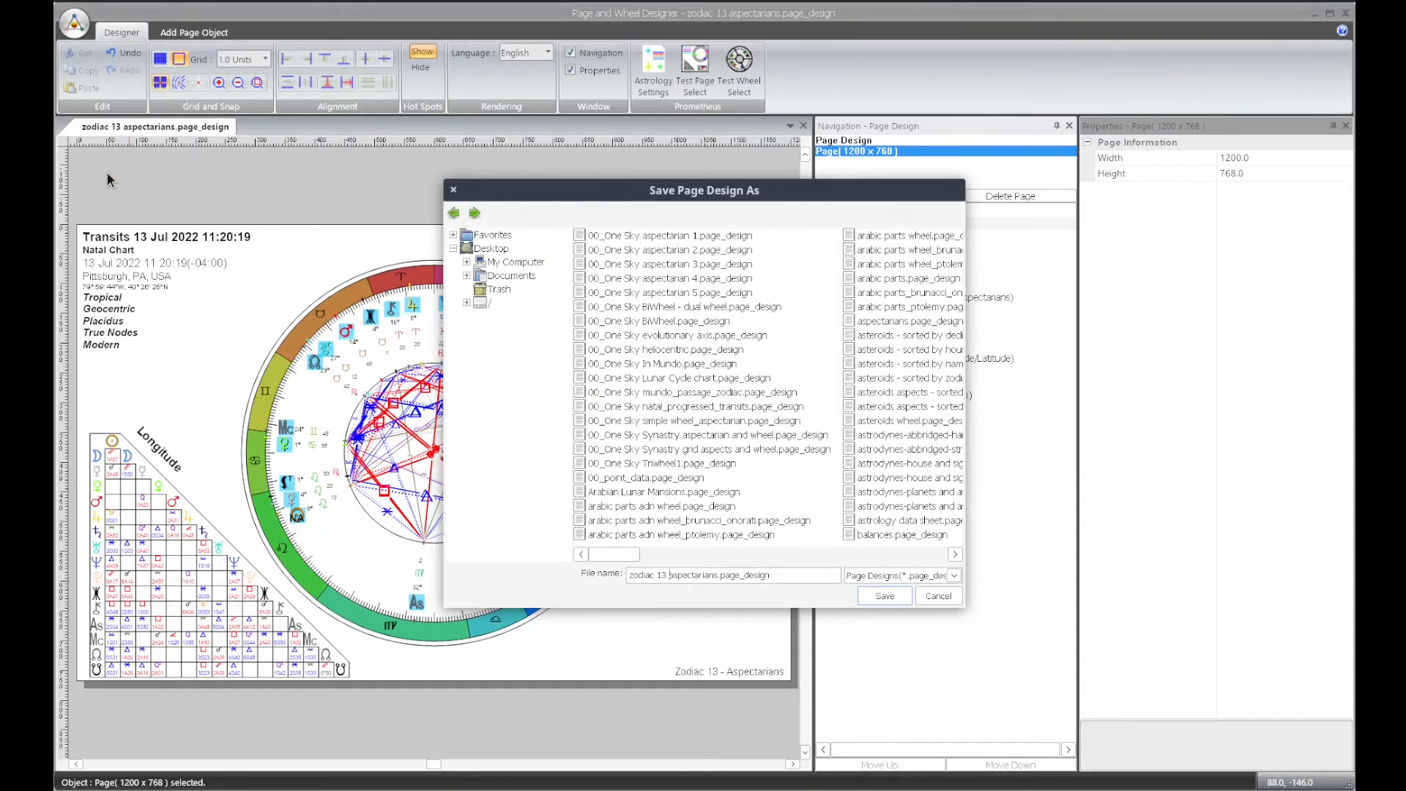
pyautogui.write('heliocde')
pyautogui.press('BackSpace')
pyautogui.press('BackSpace')
pyautogui.write('entric')
pyautogui.click(893, 600)
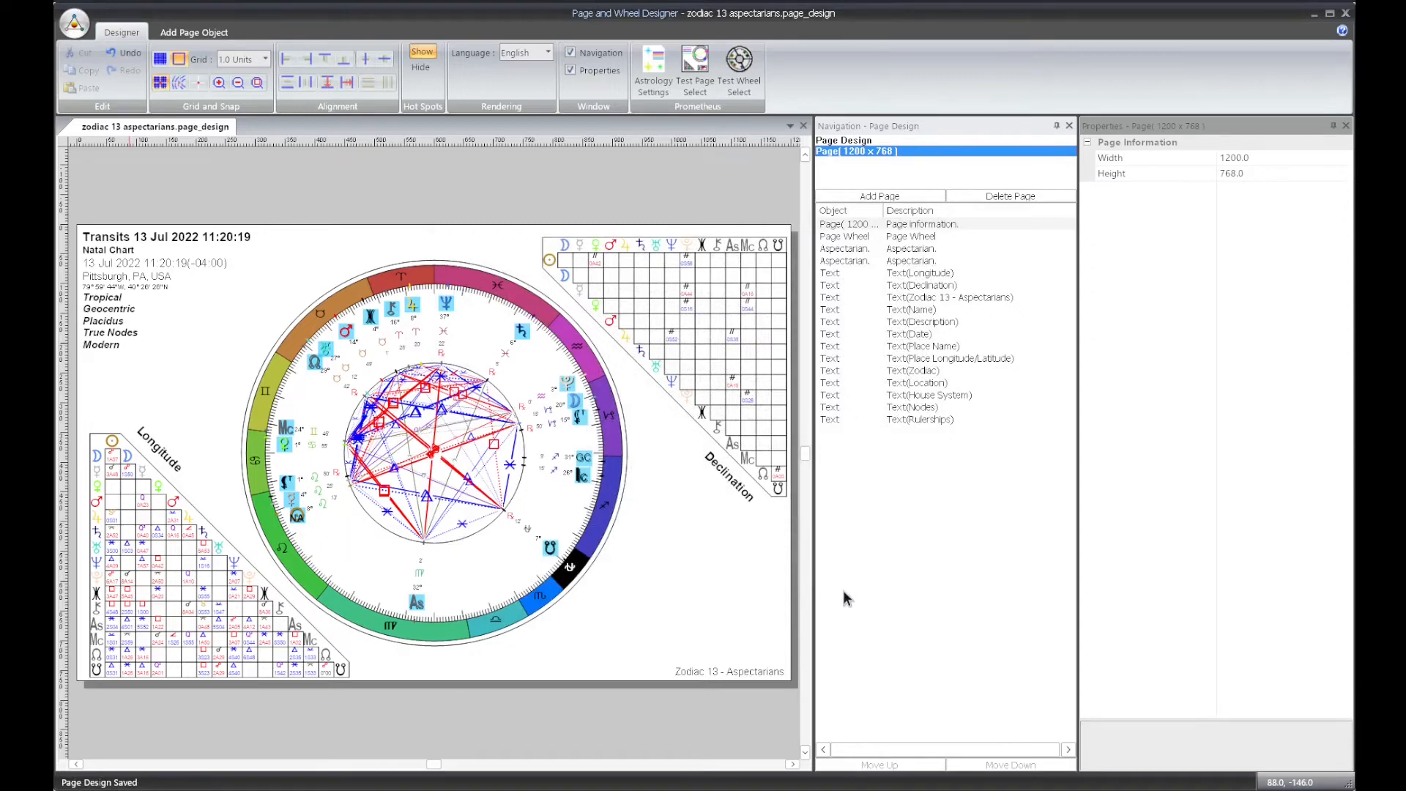
pyautogui.hotkey('alt', 'Tab')
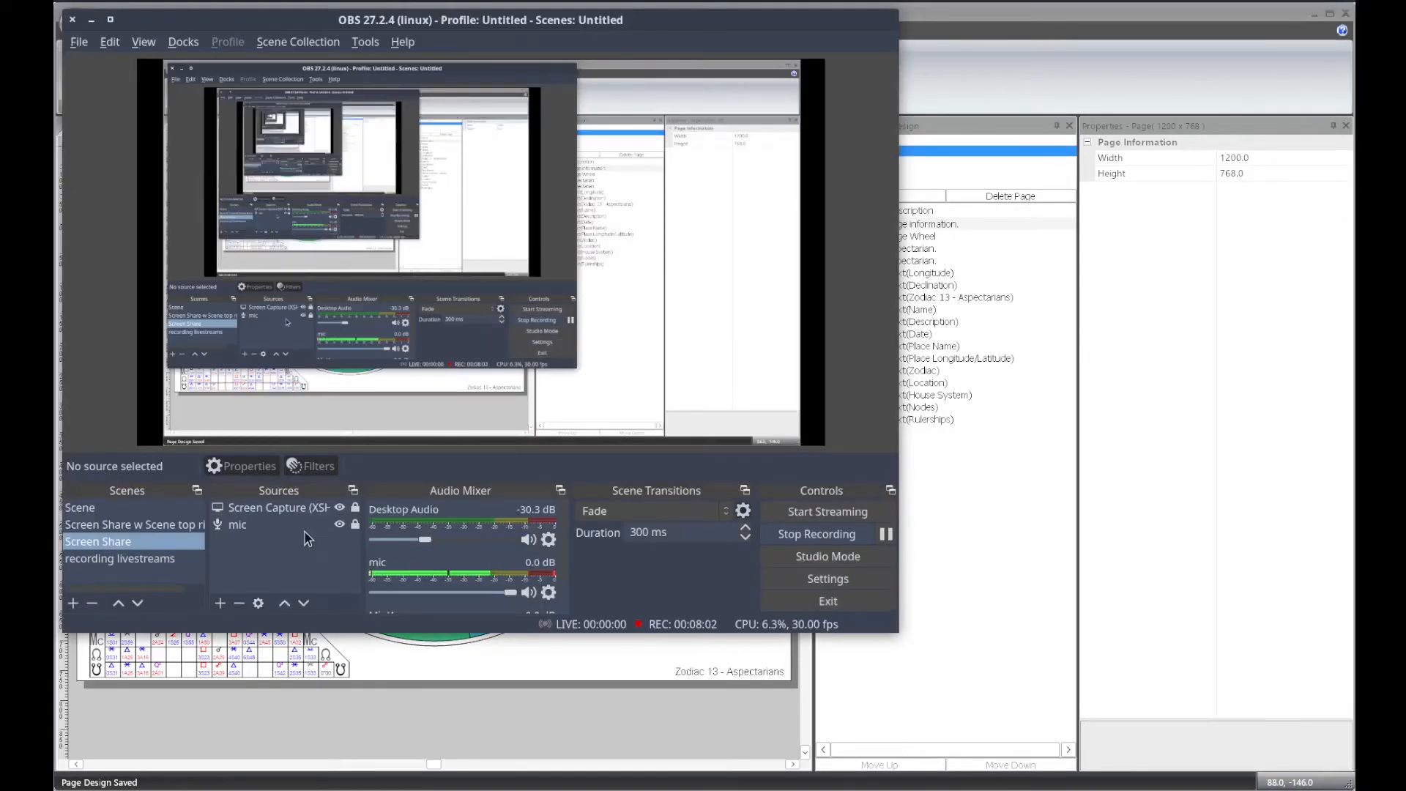
pyautogui.click(191, 521)
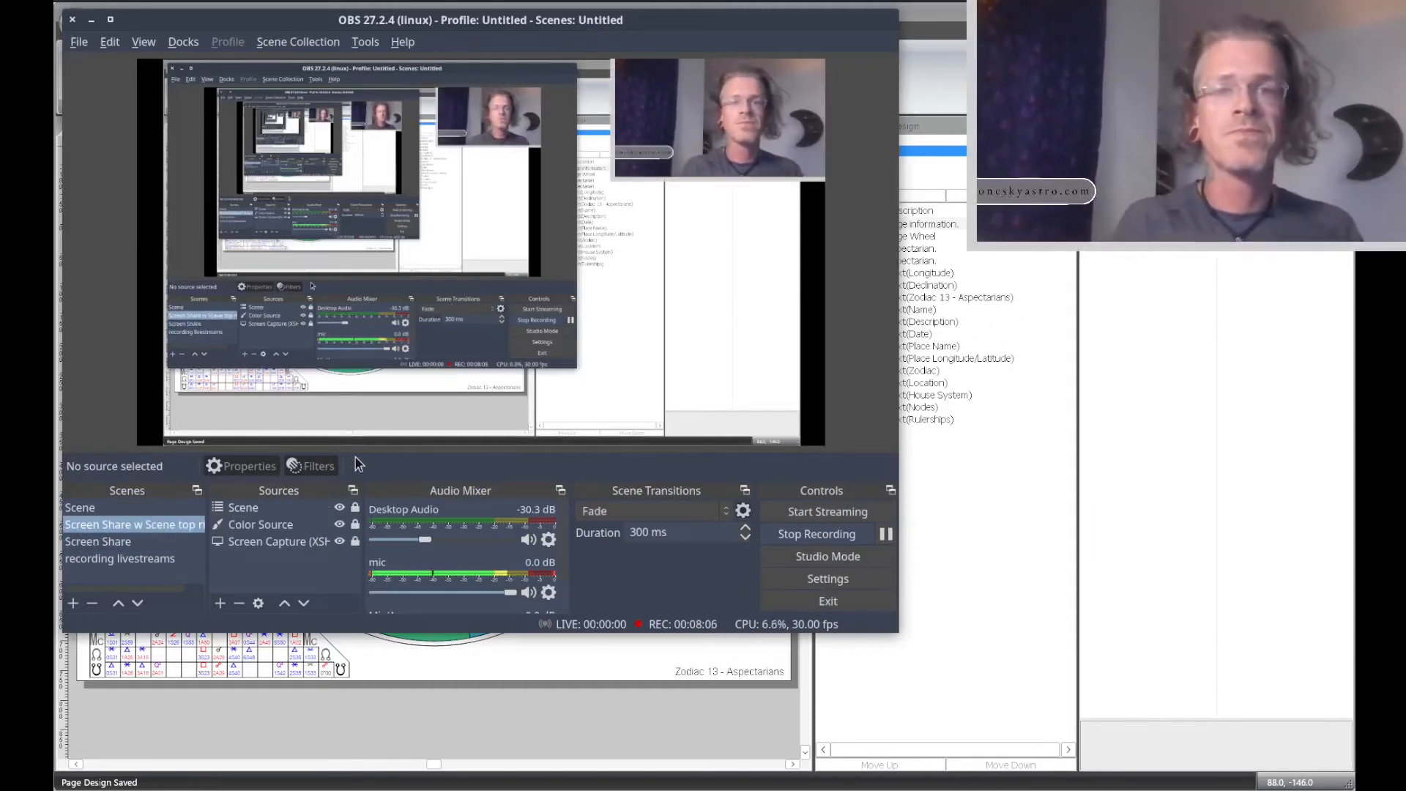
pyautogui.click(93, 20)
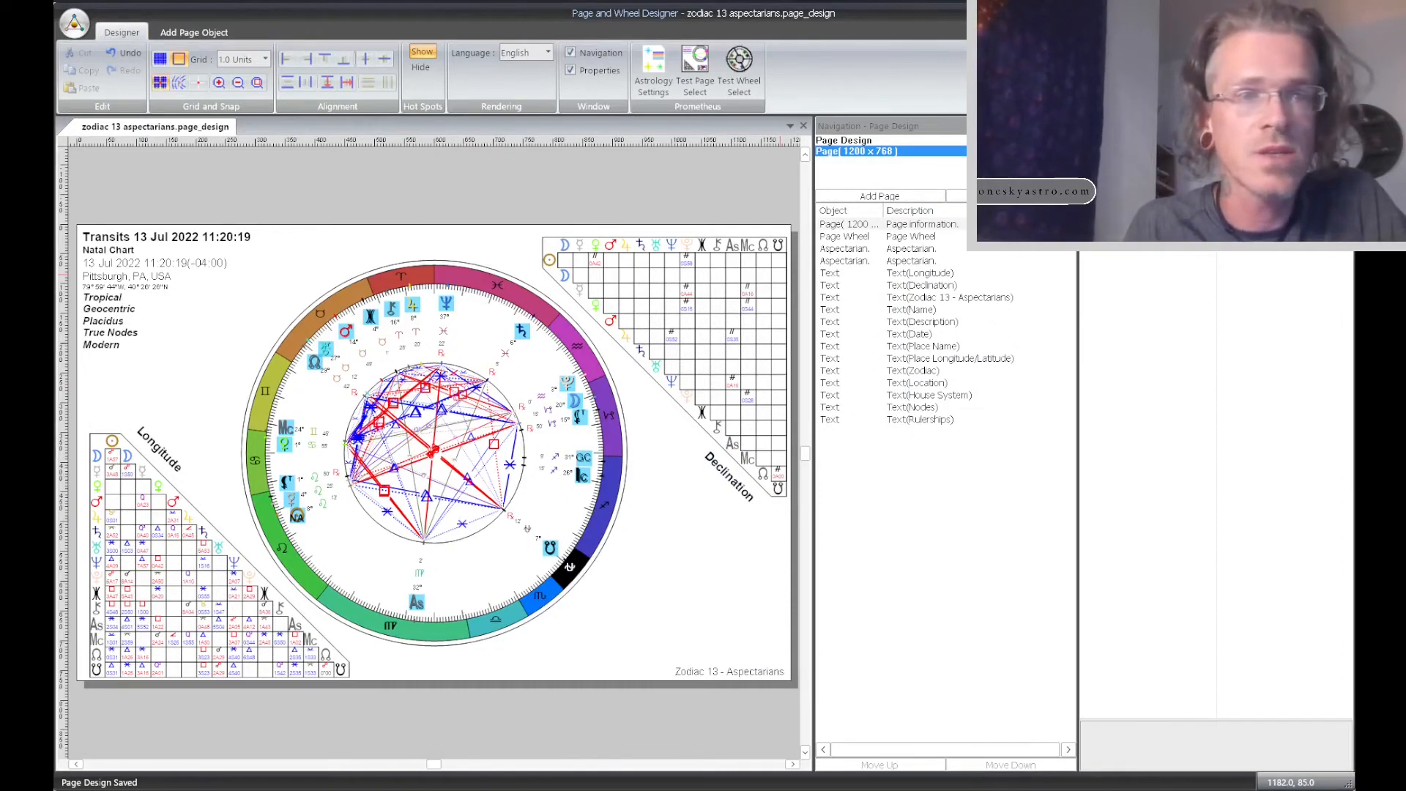
pyautogui.hotkey('alt', 'Tab')
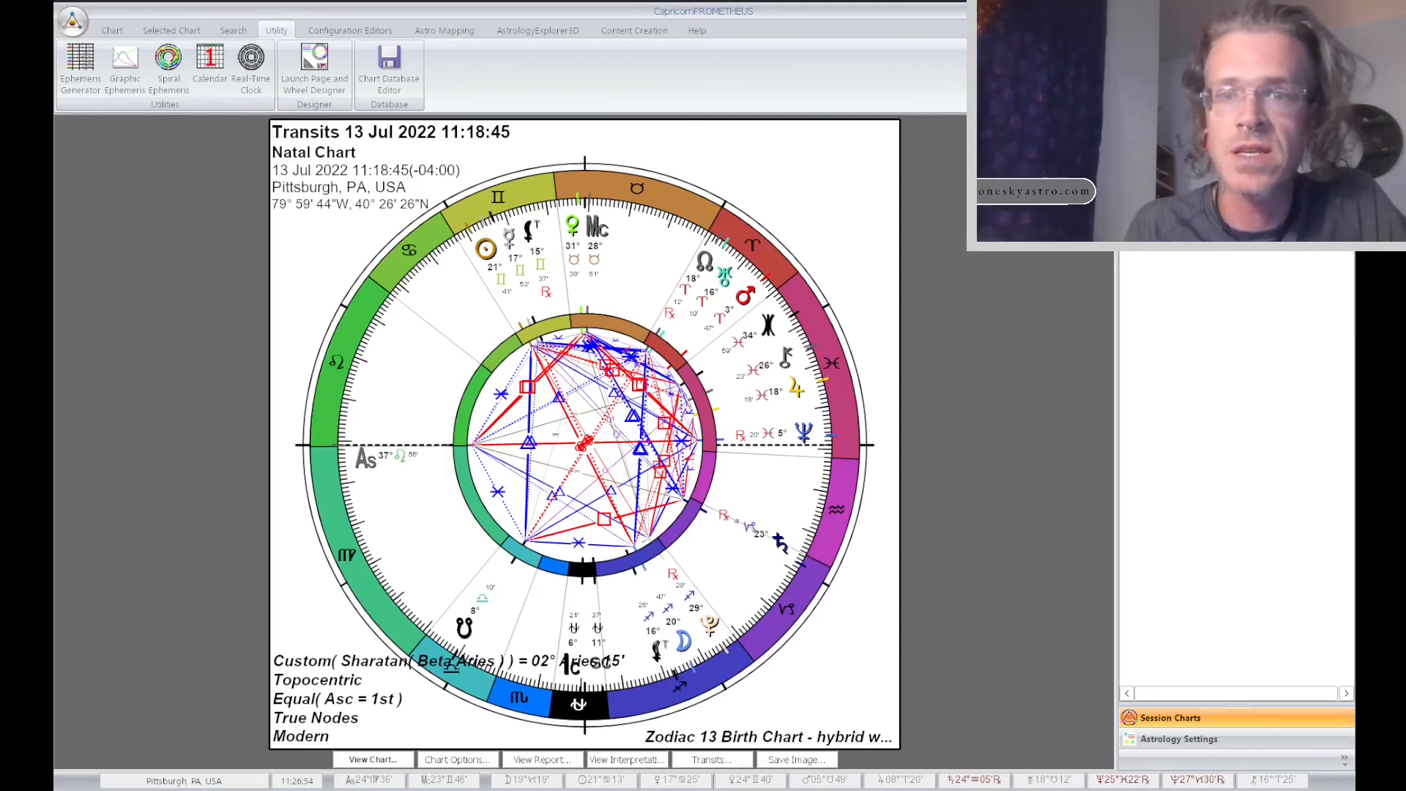
pyautogui.click(1303, 10)
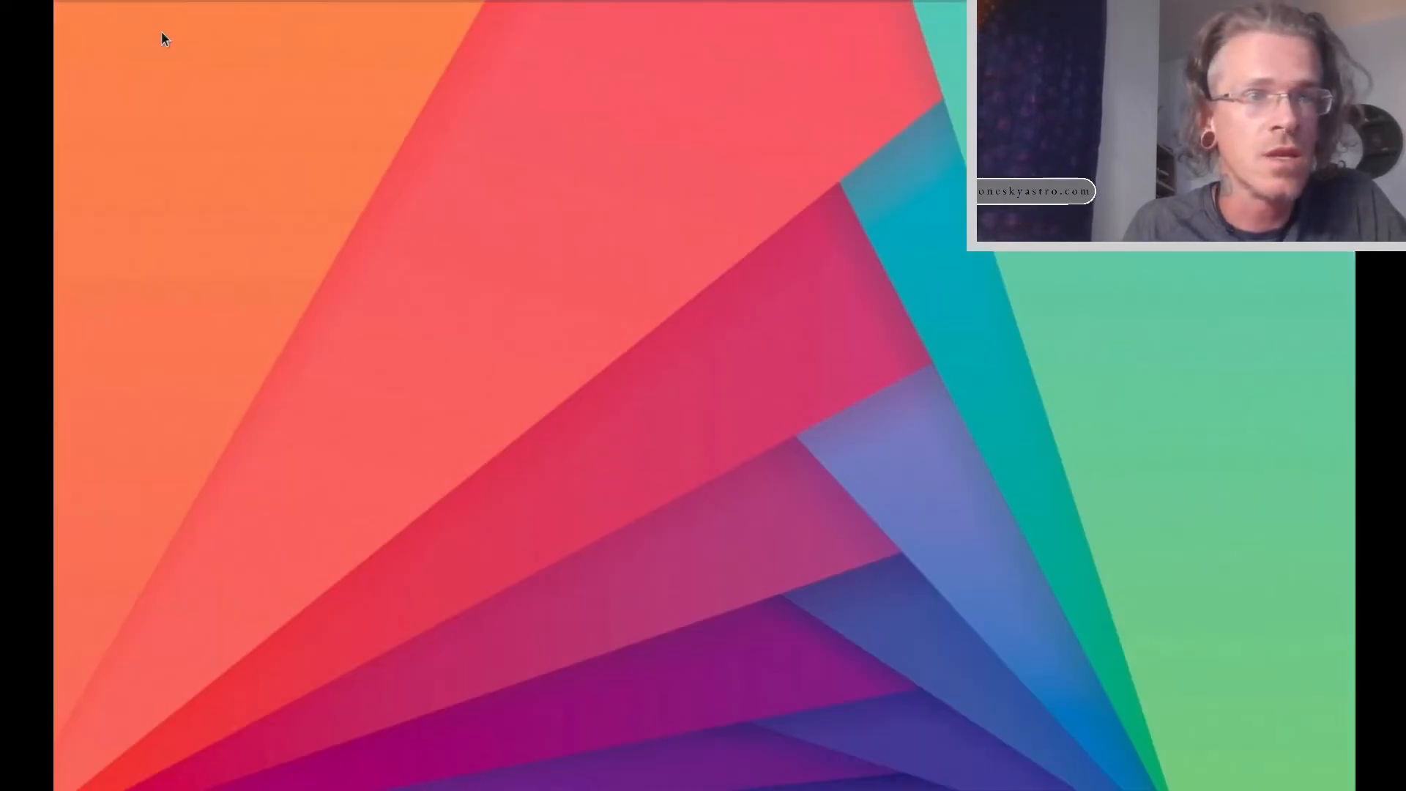
pyautogui.click(95, 1)
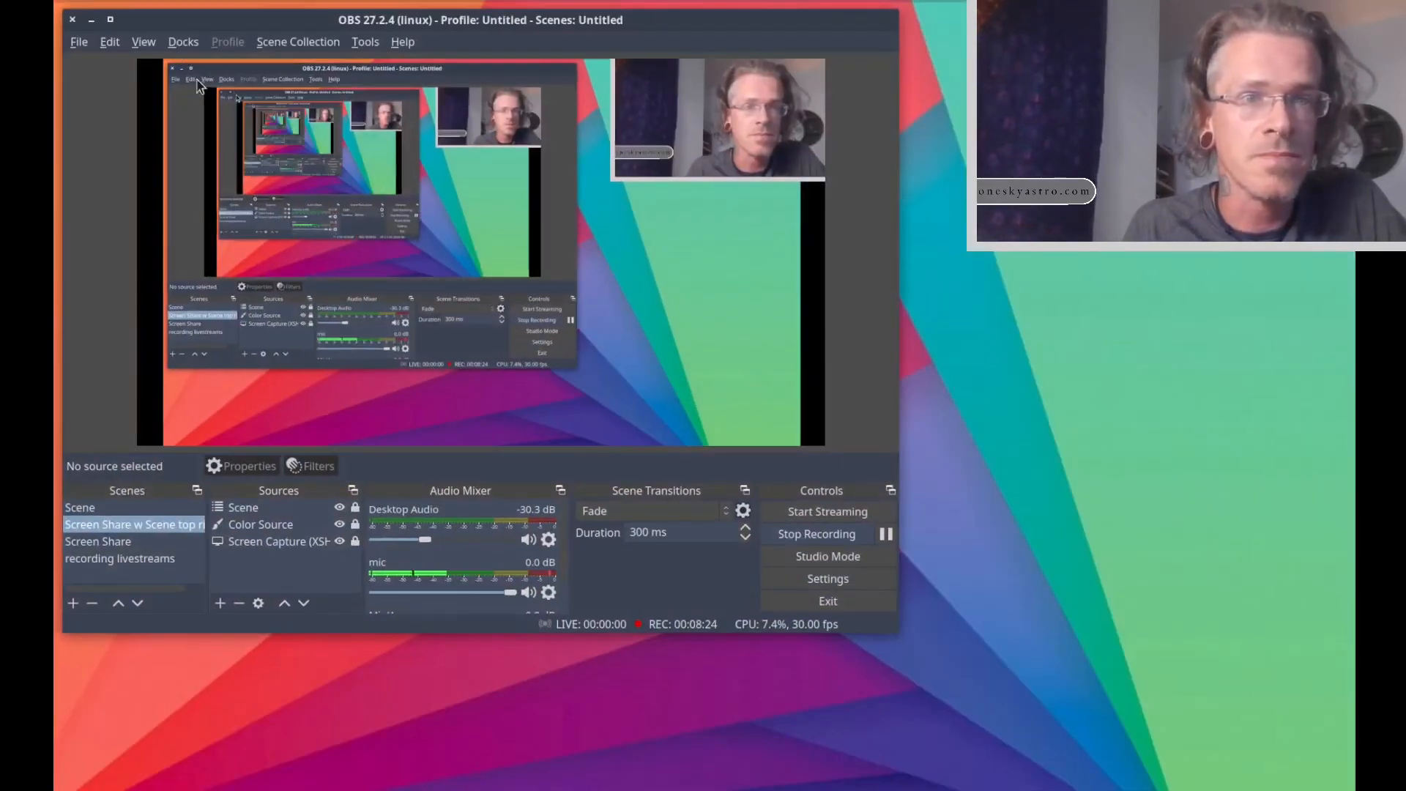
pyautogui.click(88, 508)
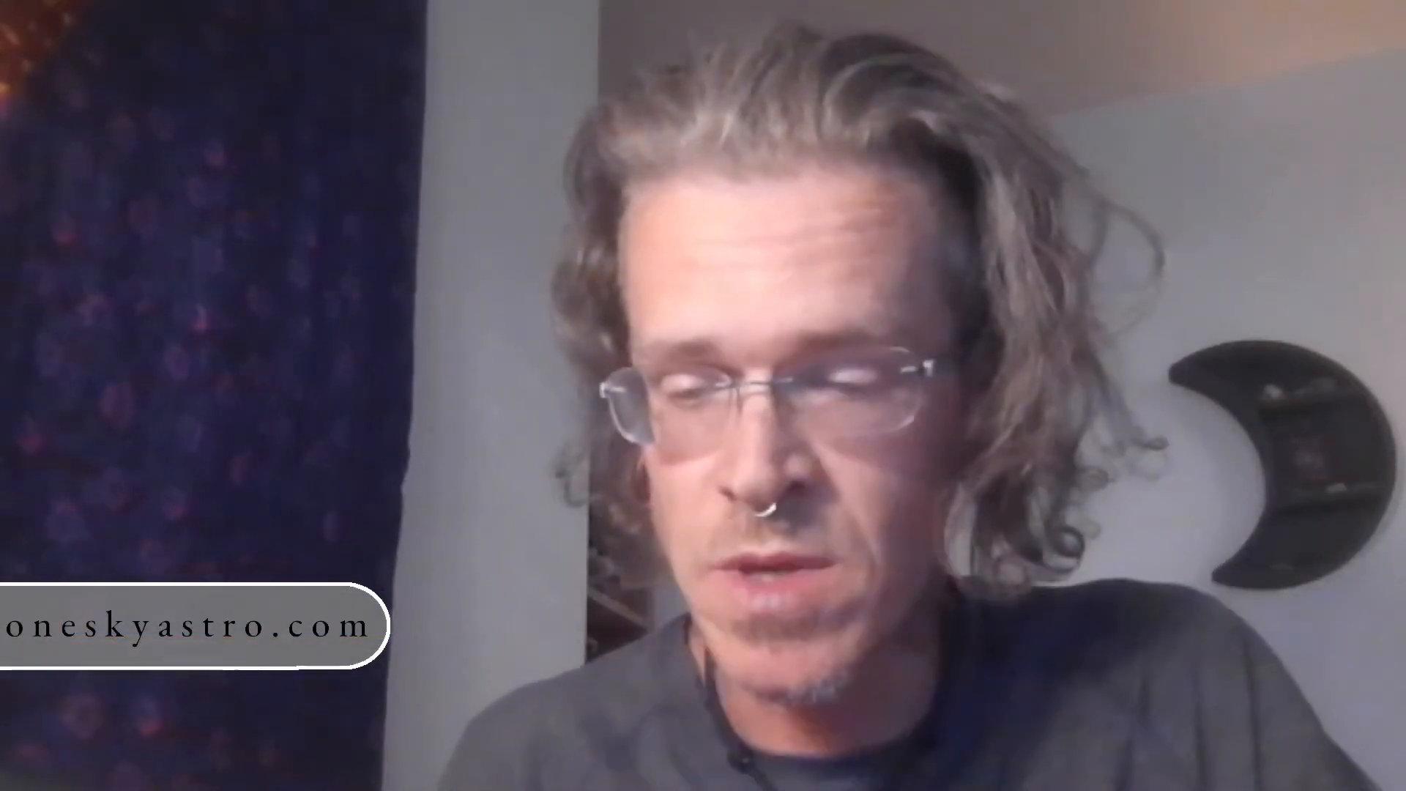